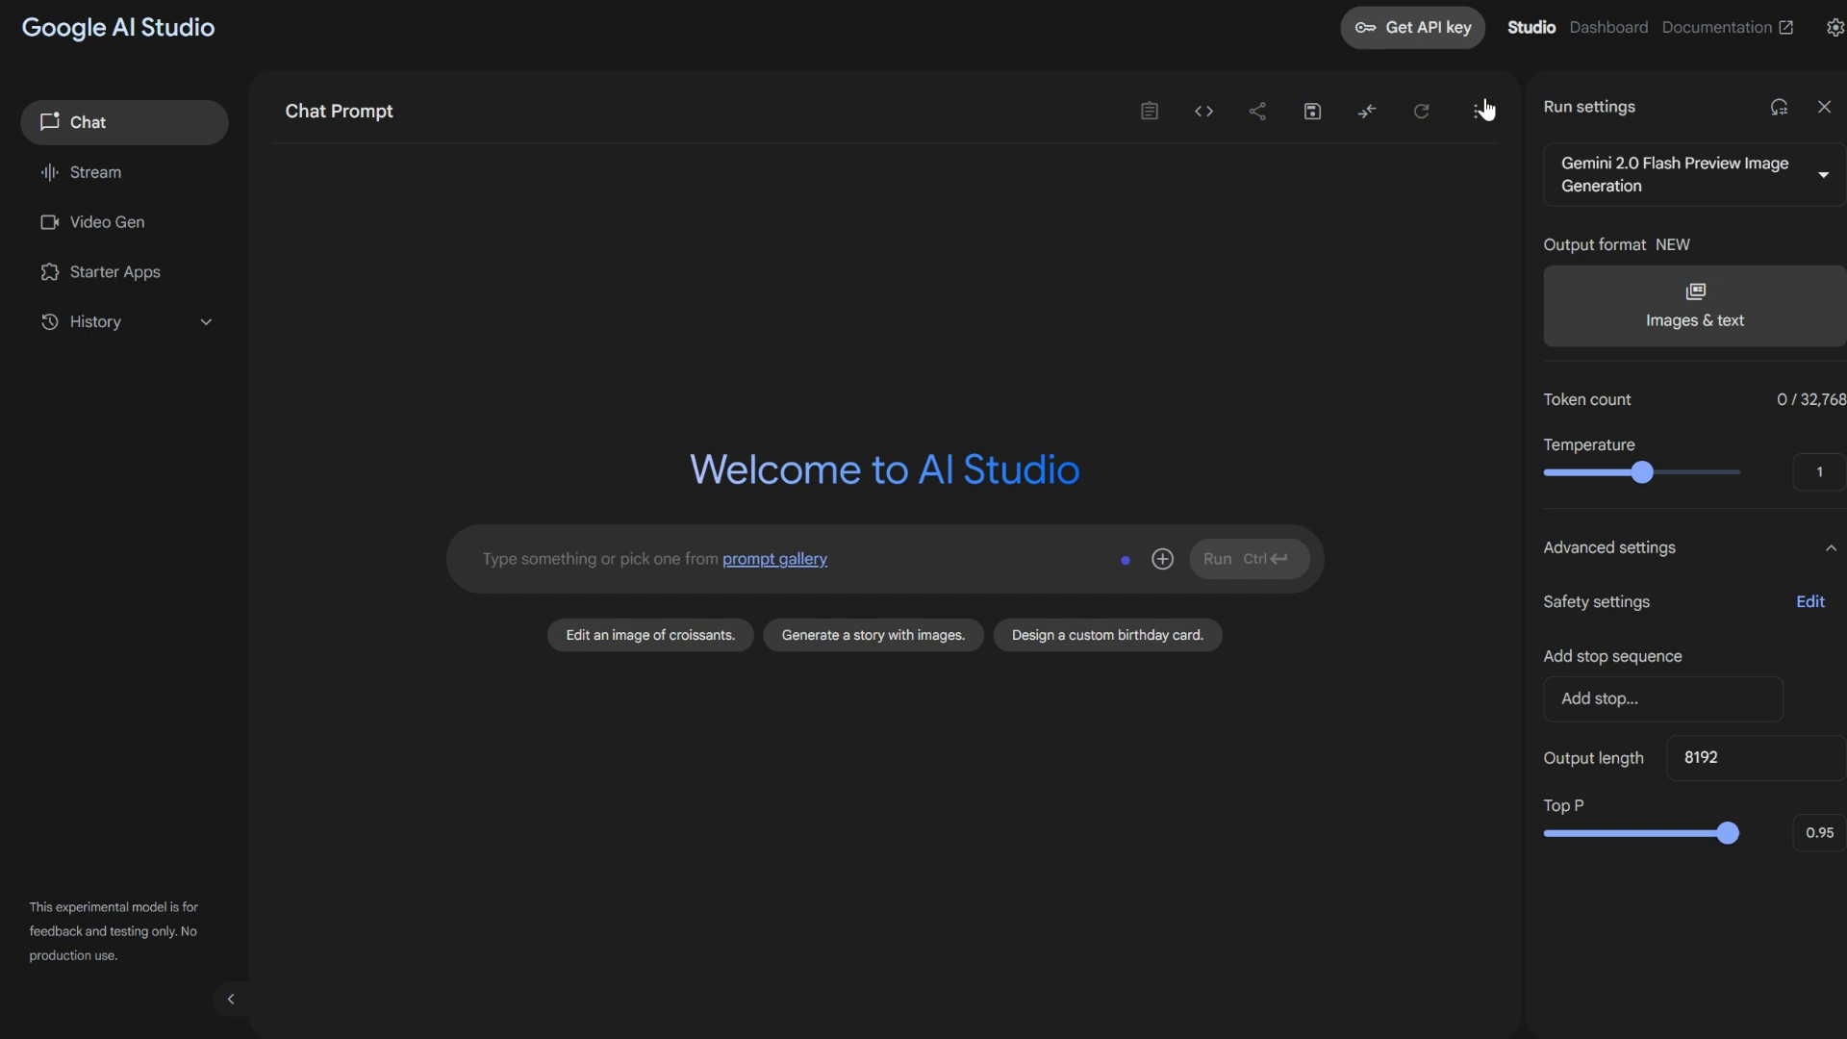
Choose Gemini 2.0 Flash Preview Image Generation as the model for the chat
{"action": "left_click", "coordinate": [1767, 197]}
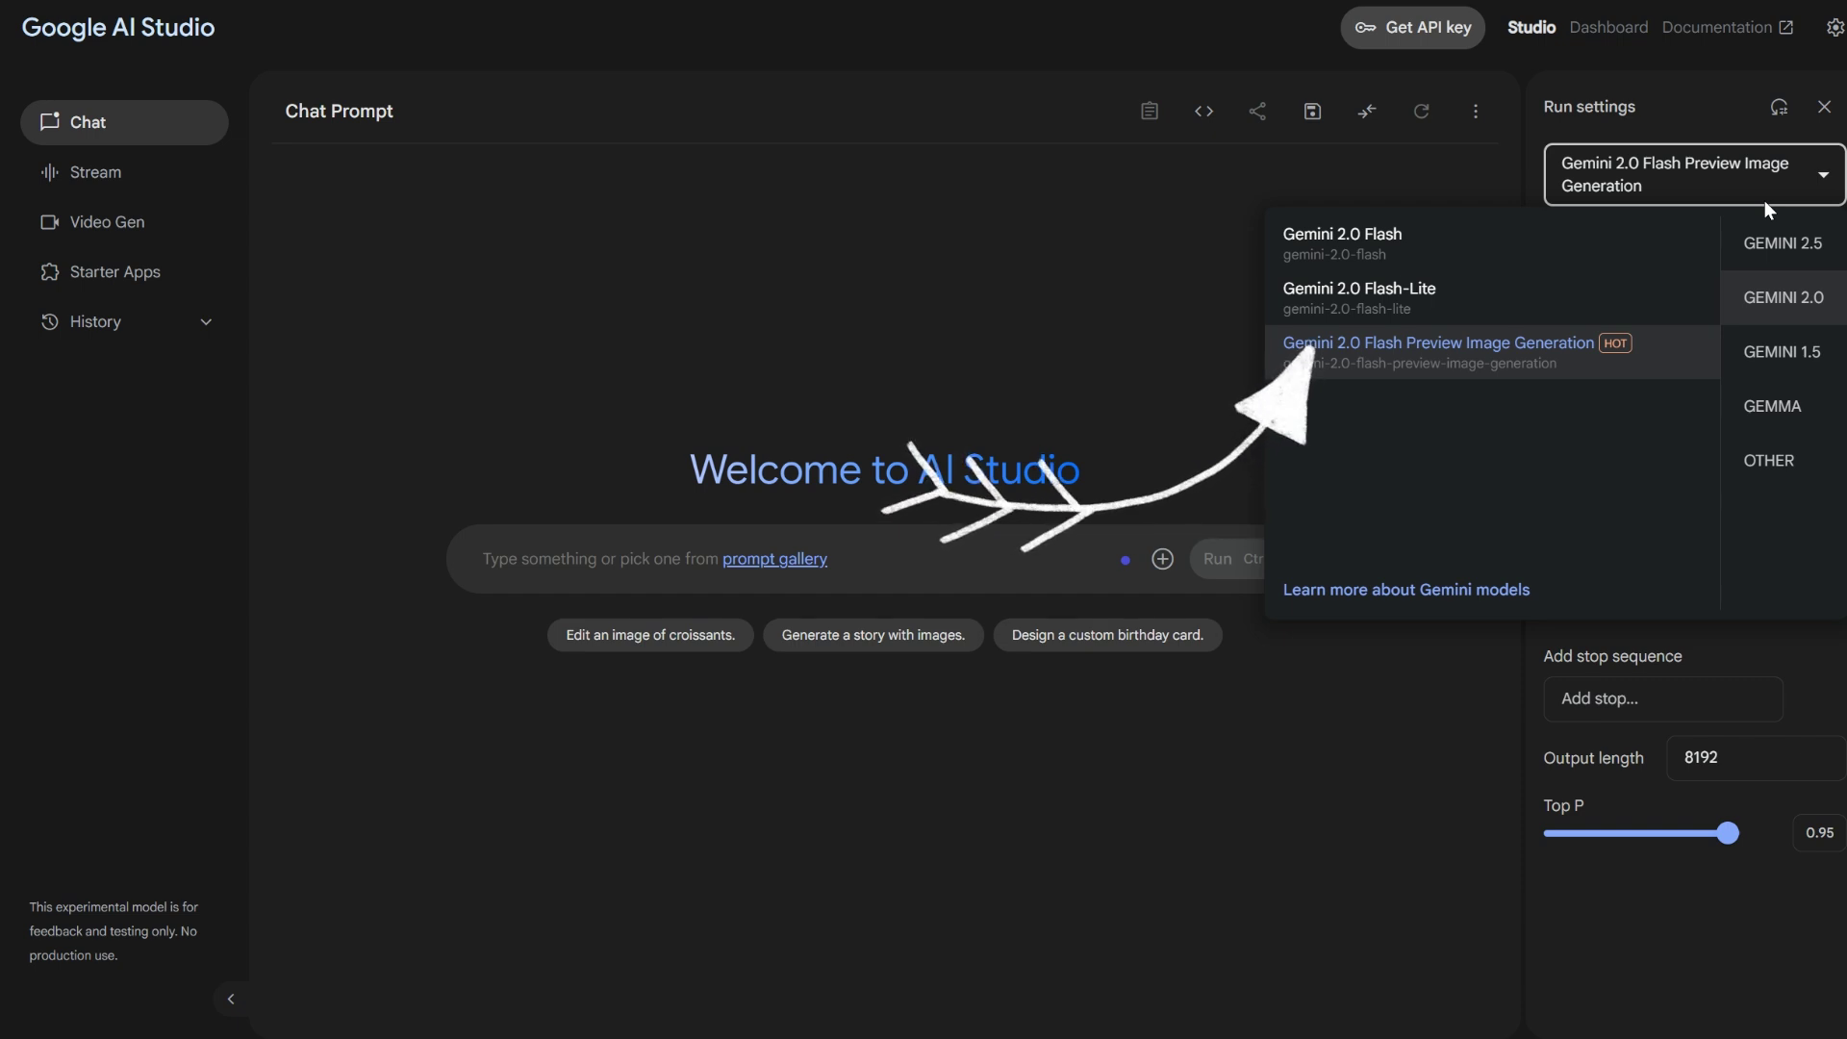
{"action": "mouse_move", "coordinate": [1463, 366]}
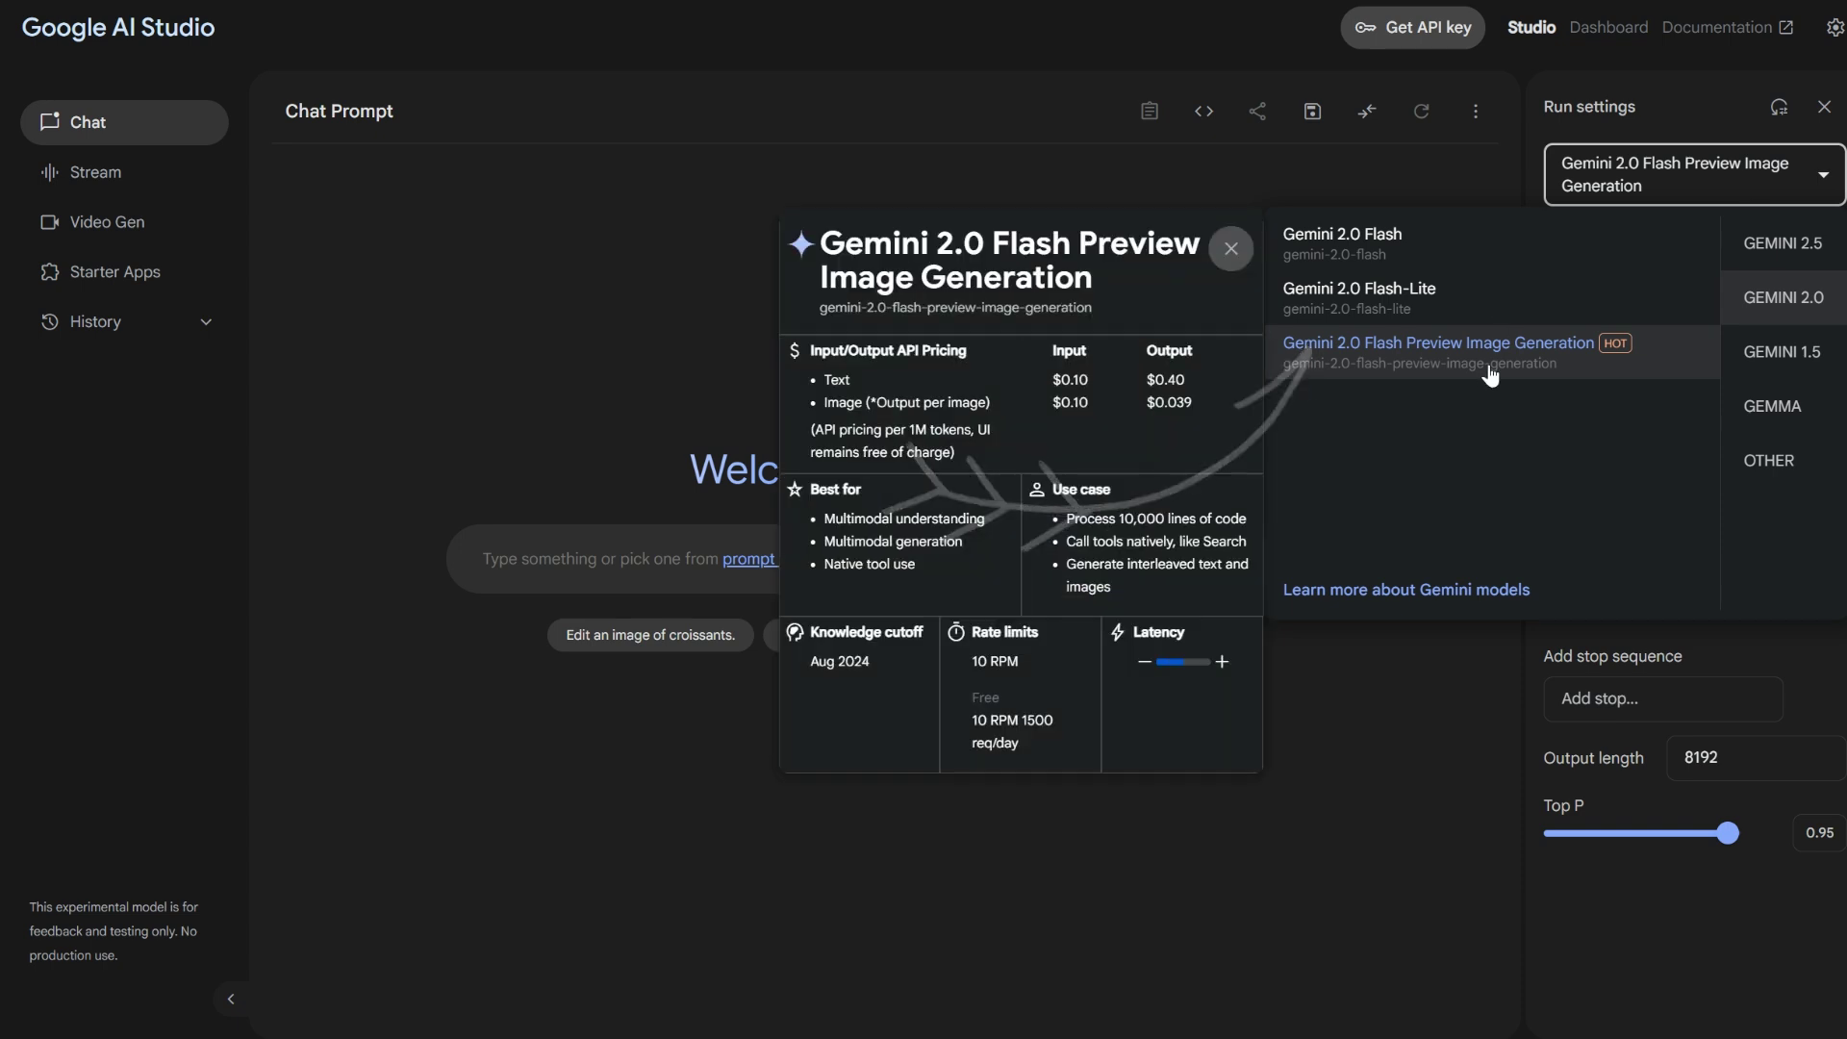
{"action": "left_click", "coordinate": [1490, 371]}
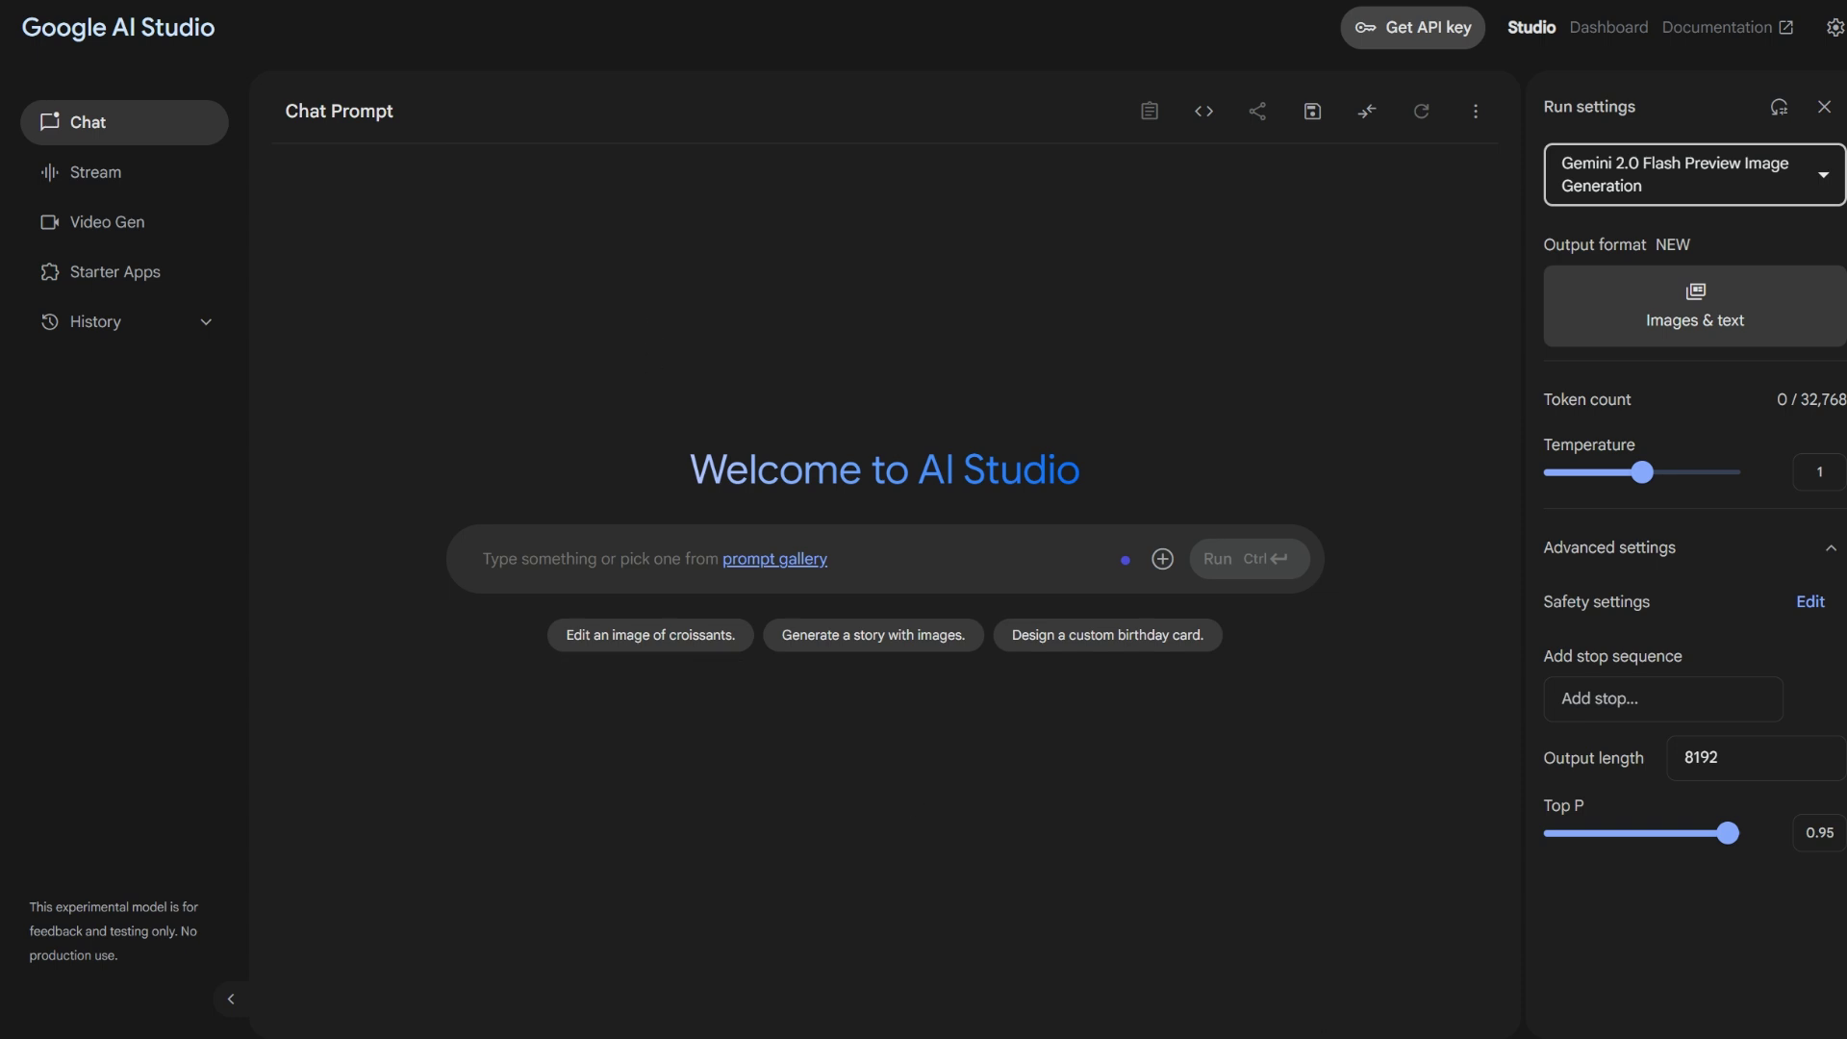
Generate a 4K ultra HD 3D cartoon of a white rabbit eating a carrot in a sunny carrot field with butterflies and hills, and download it
{"action": "left_click", "coordinate": [933, 822]}
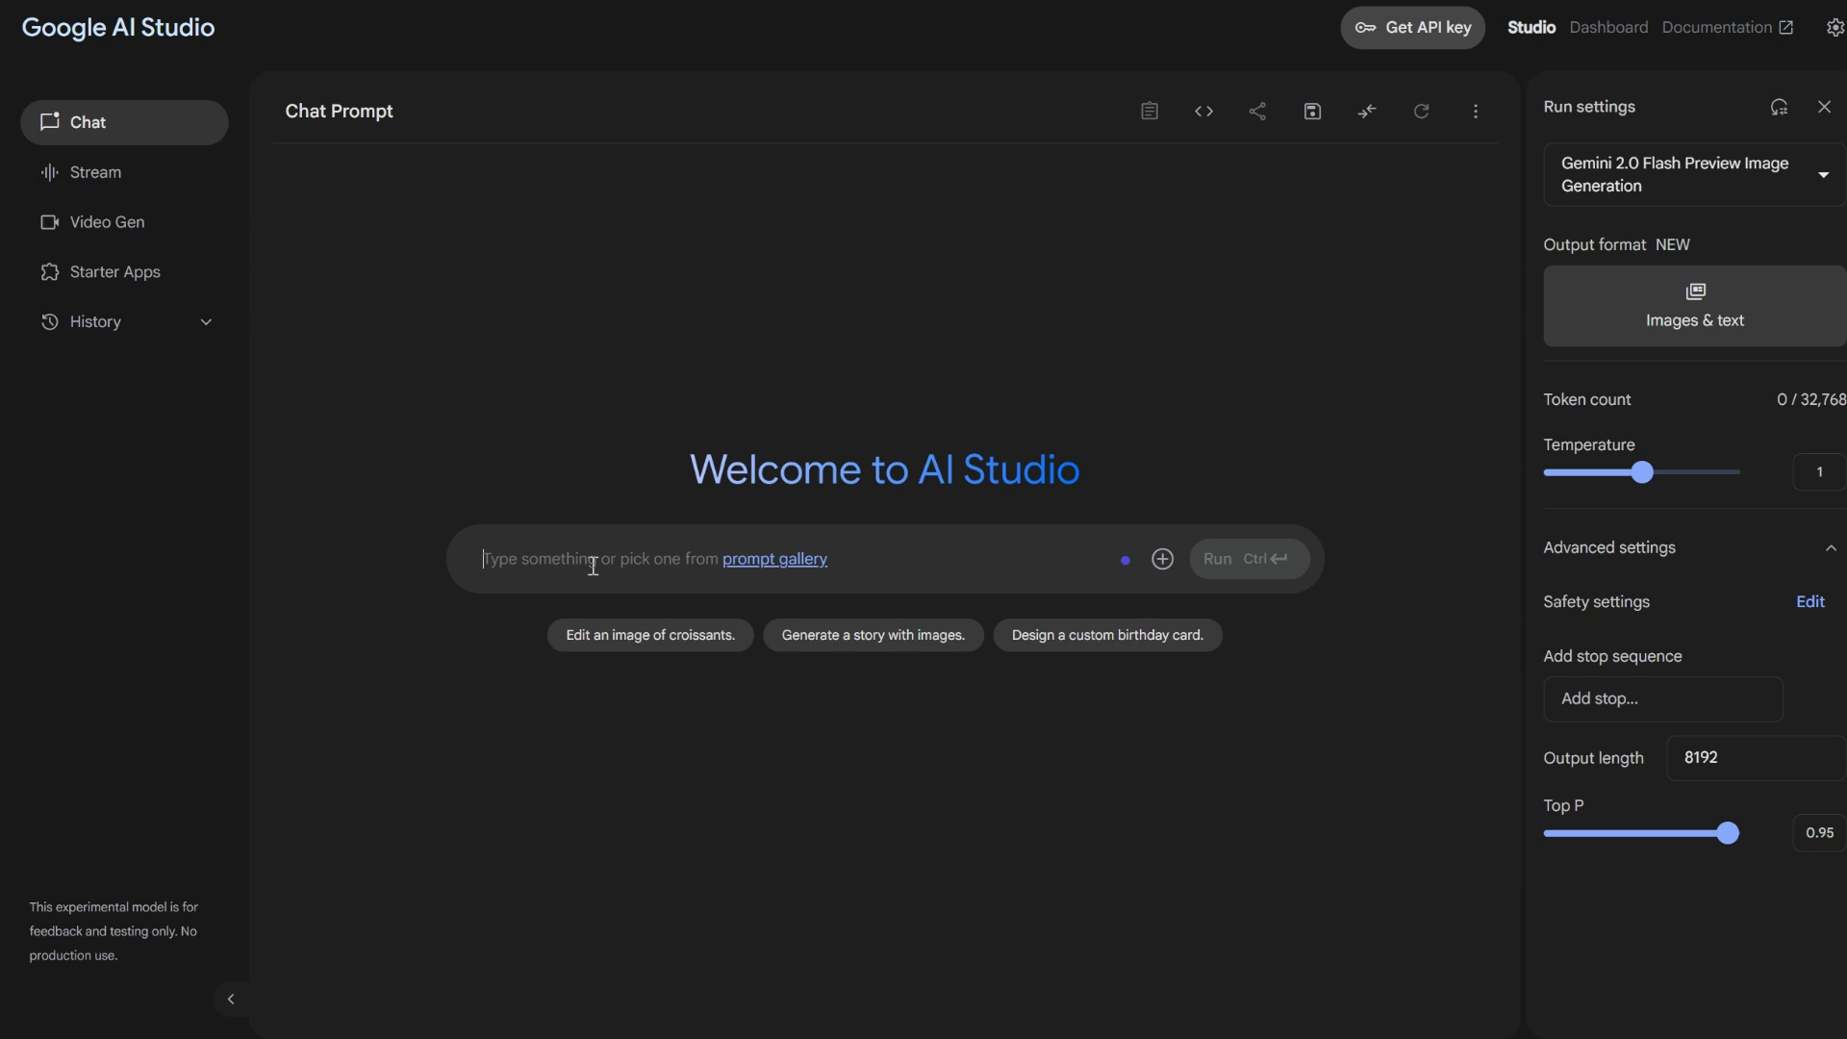
{"action": "type", "text": "4K ultra HD 3D cartoon style scene of a cute white rabbit sitting in a vibrant carrot field, happily eating a fresh carrot. The field is full of orange carrots with green tops under a bright sunny sky, with butterflies flying around. Lush greenery and a few small hills in the background."}
{"action": "left_click_drag", "start_coordinate": [698, 550], "coordinate": [852, 550]}
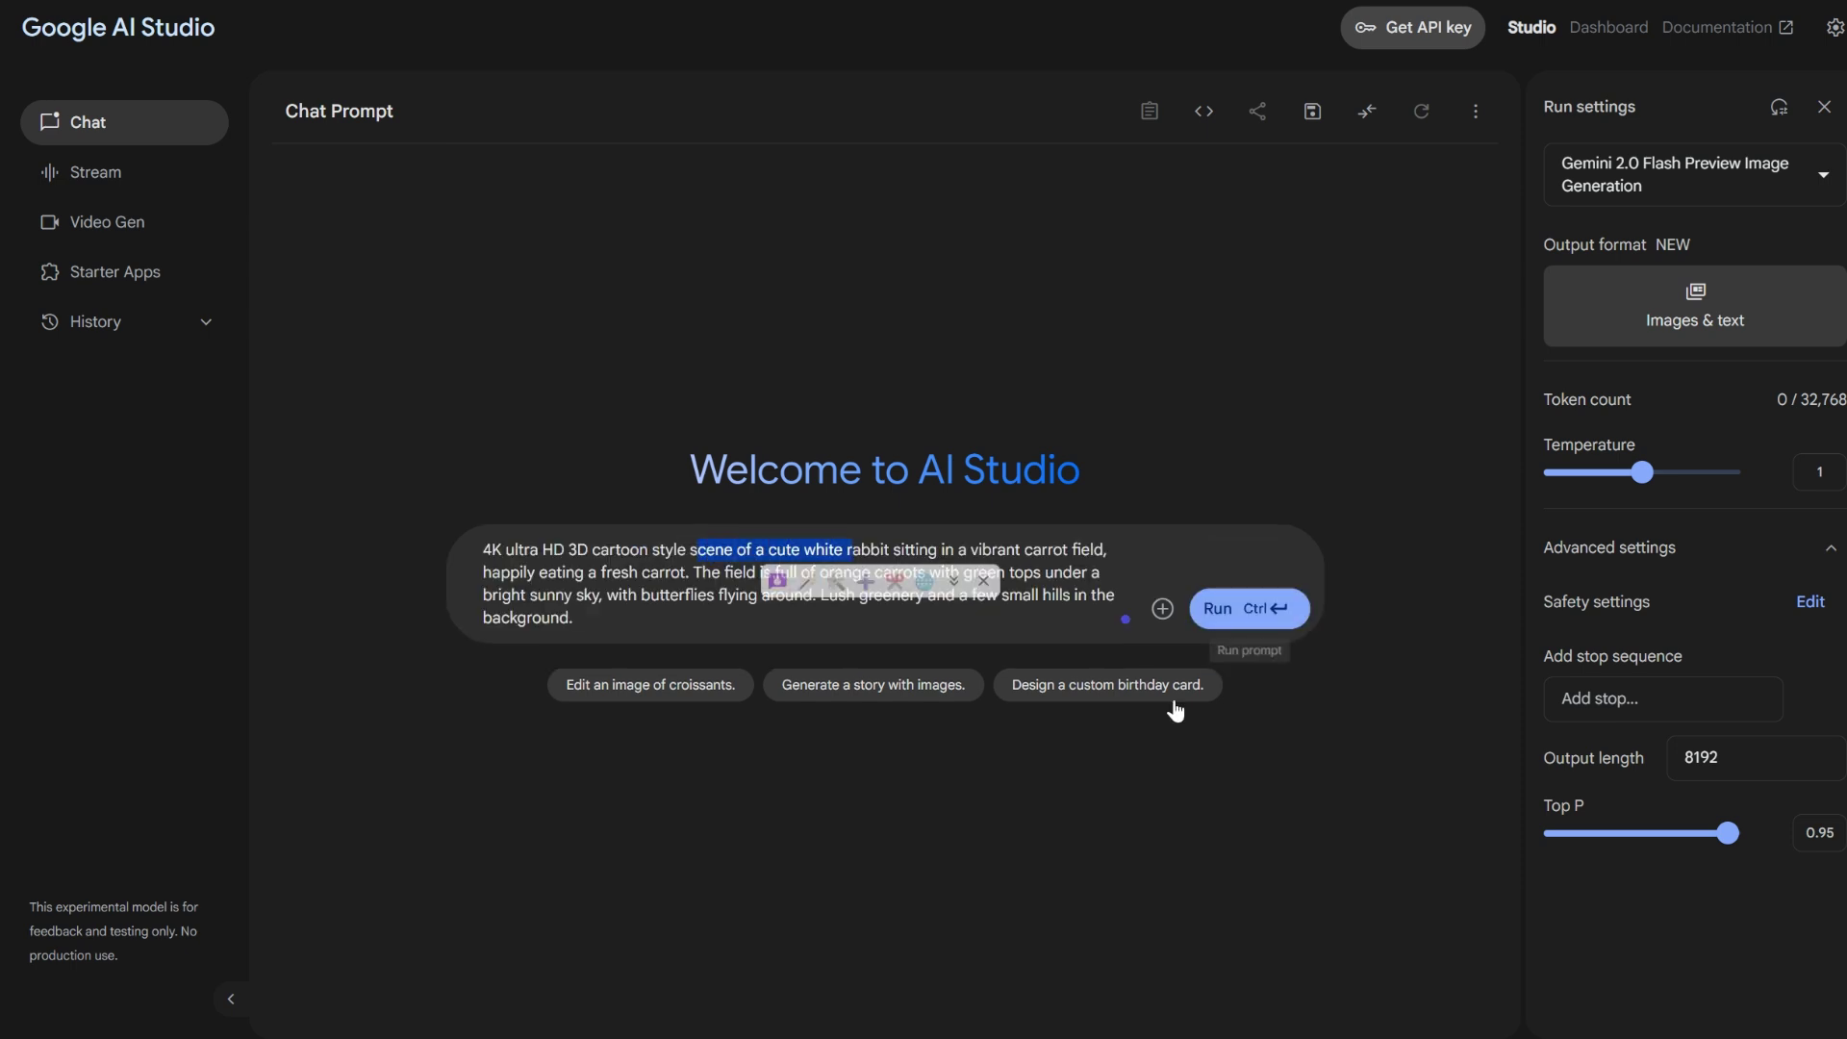
{"action": "left_click", "coordinate": [1228, 621]}
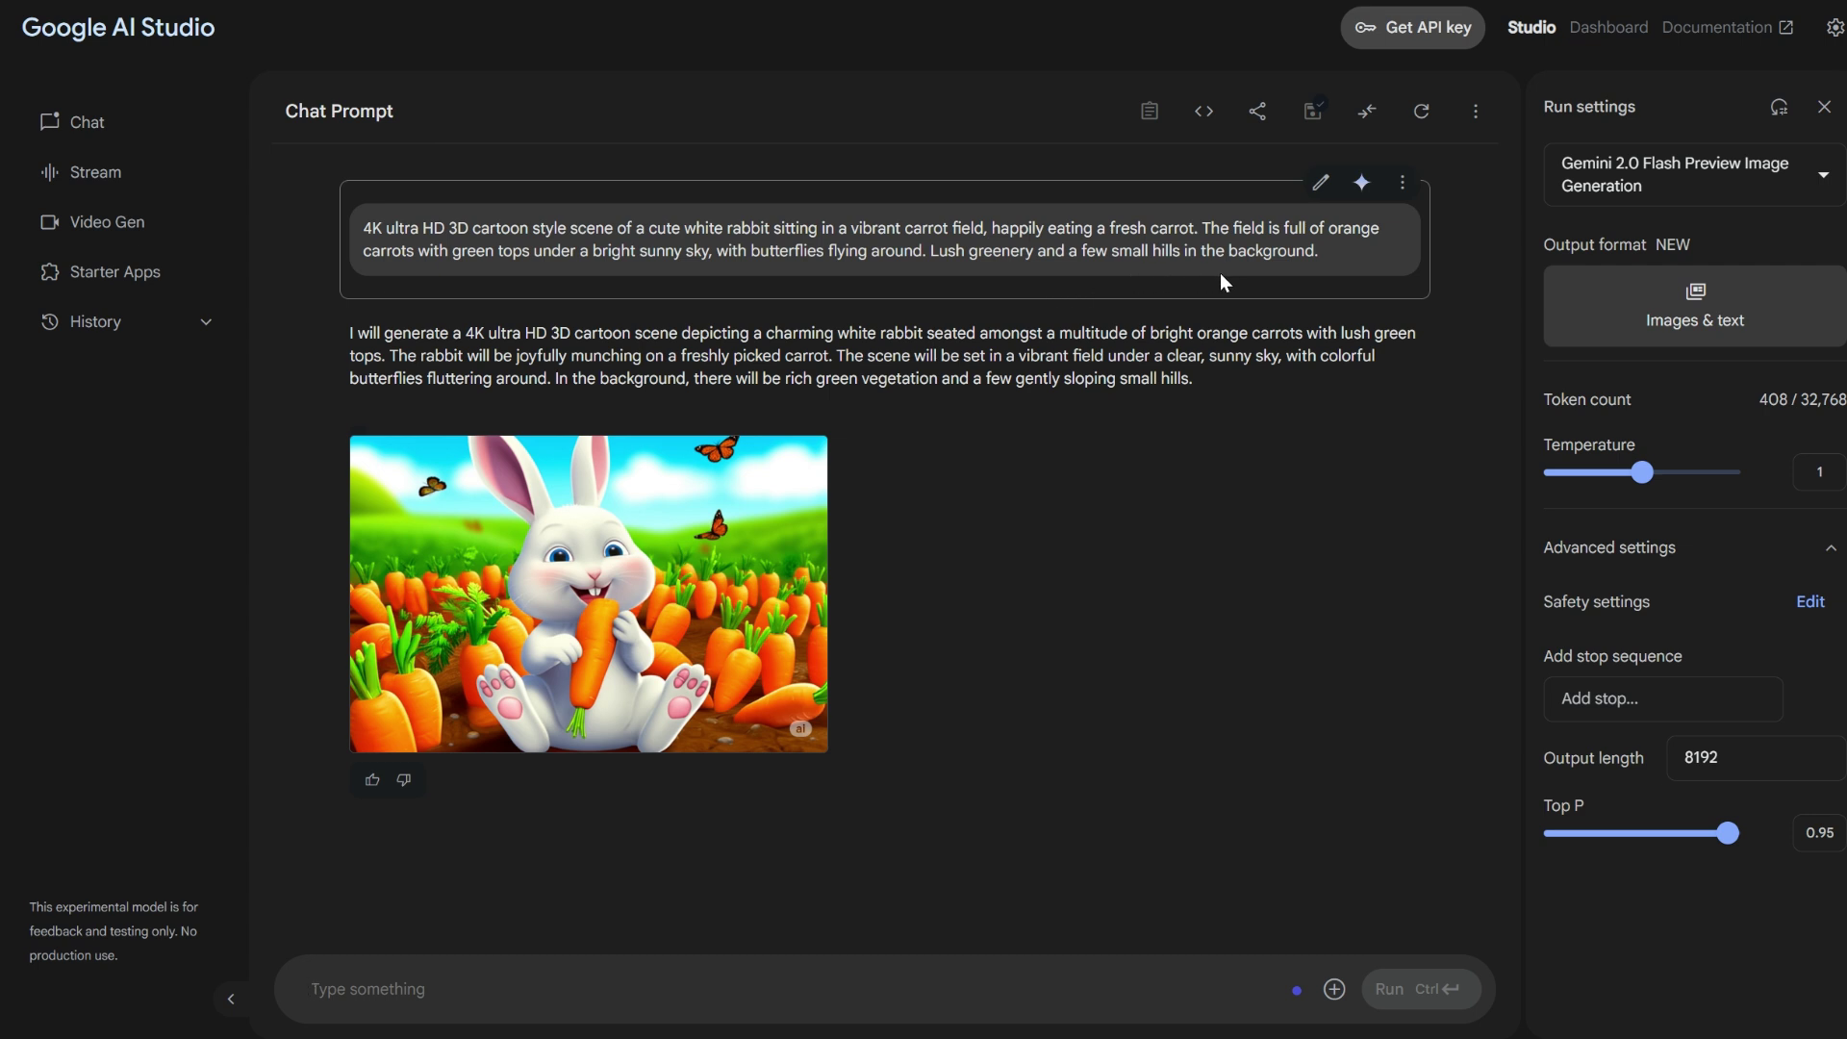
{"action": "left_click", "coordinate": [716, 580]}
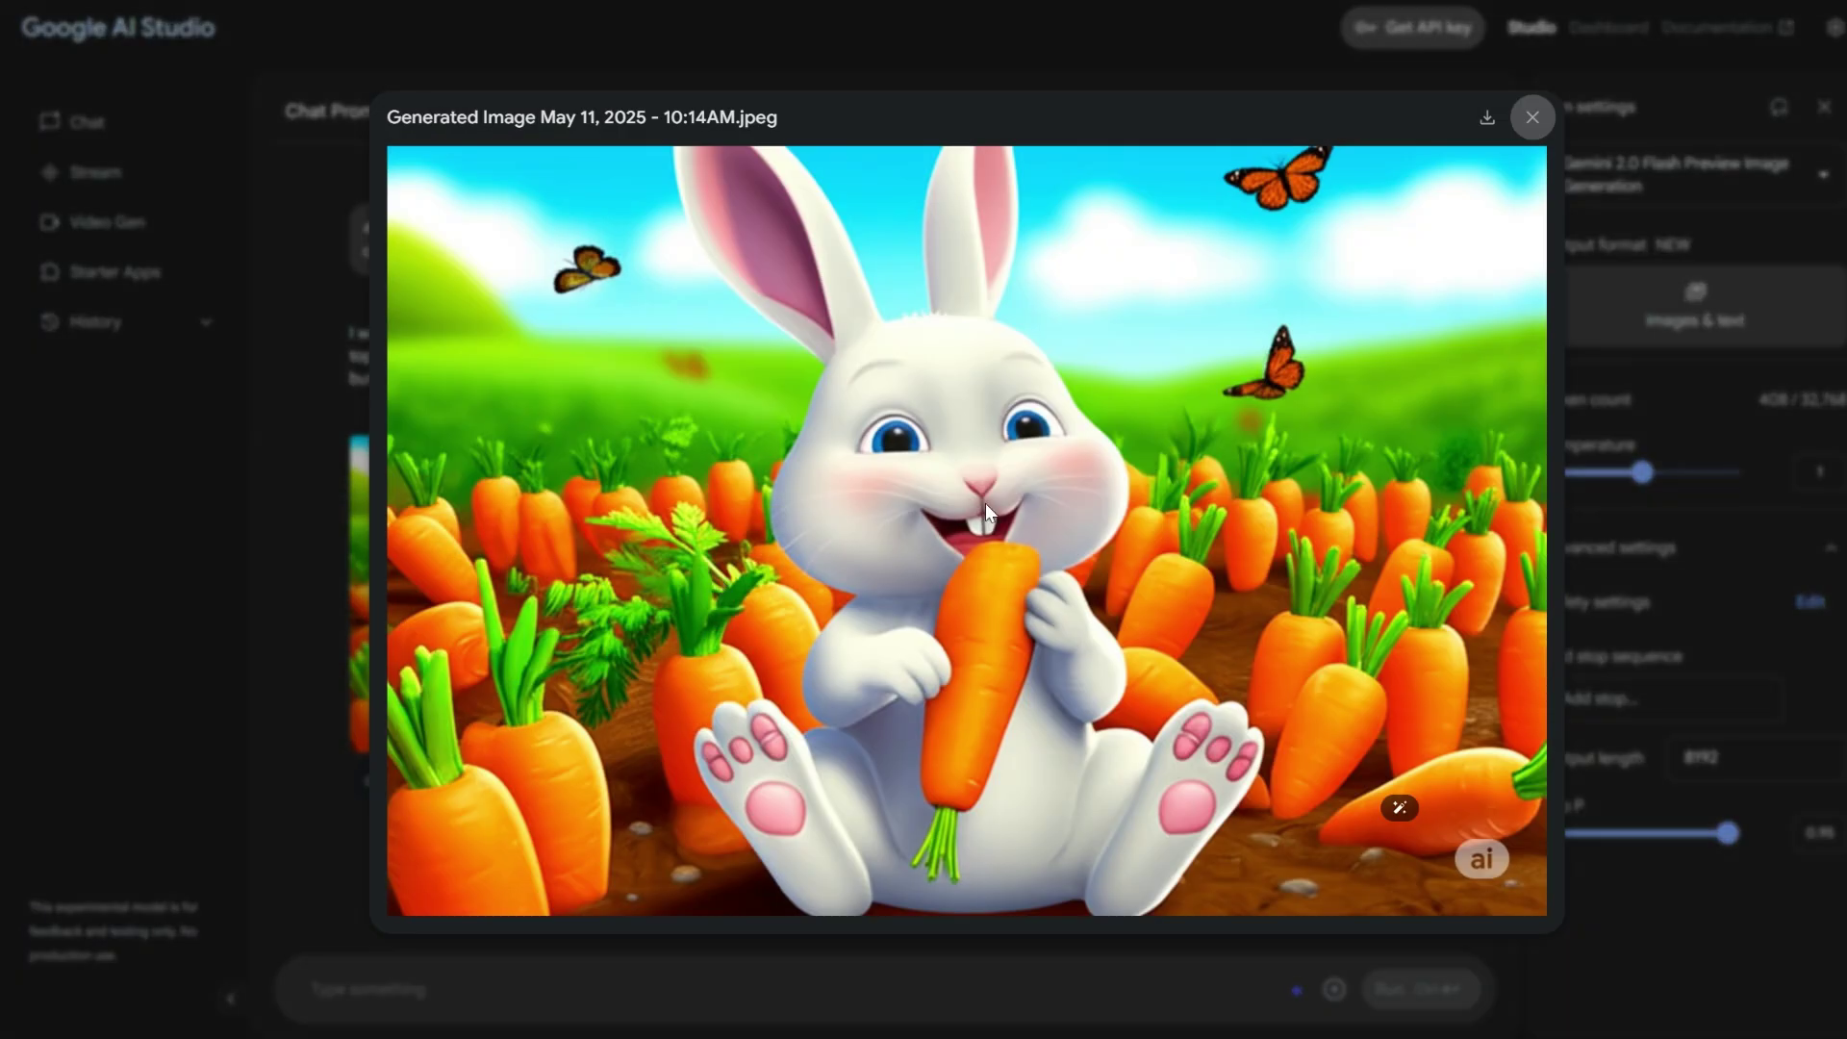
{"action": "left_click", "coordinate": [1488, 121]}
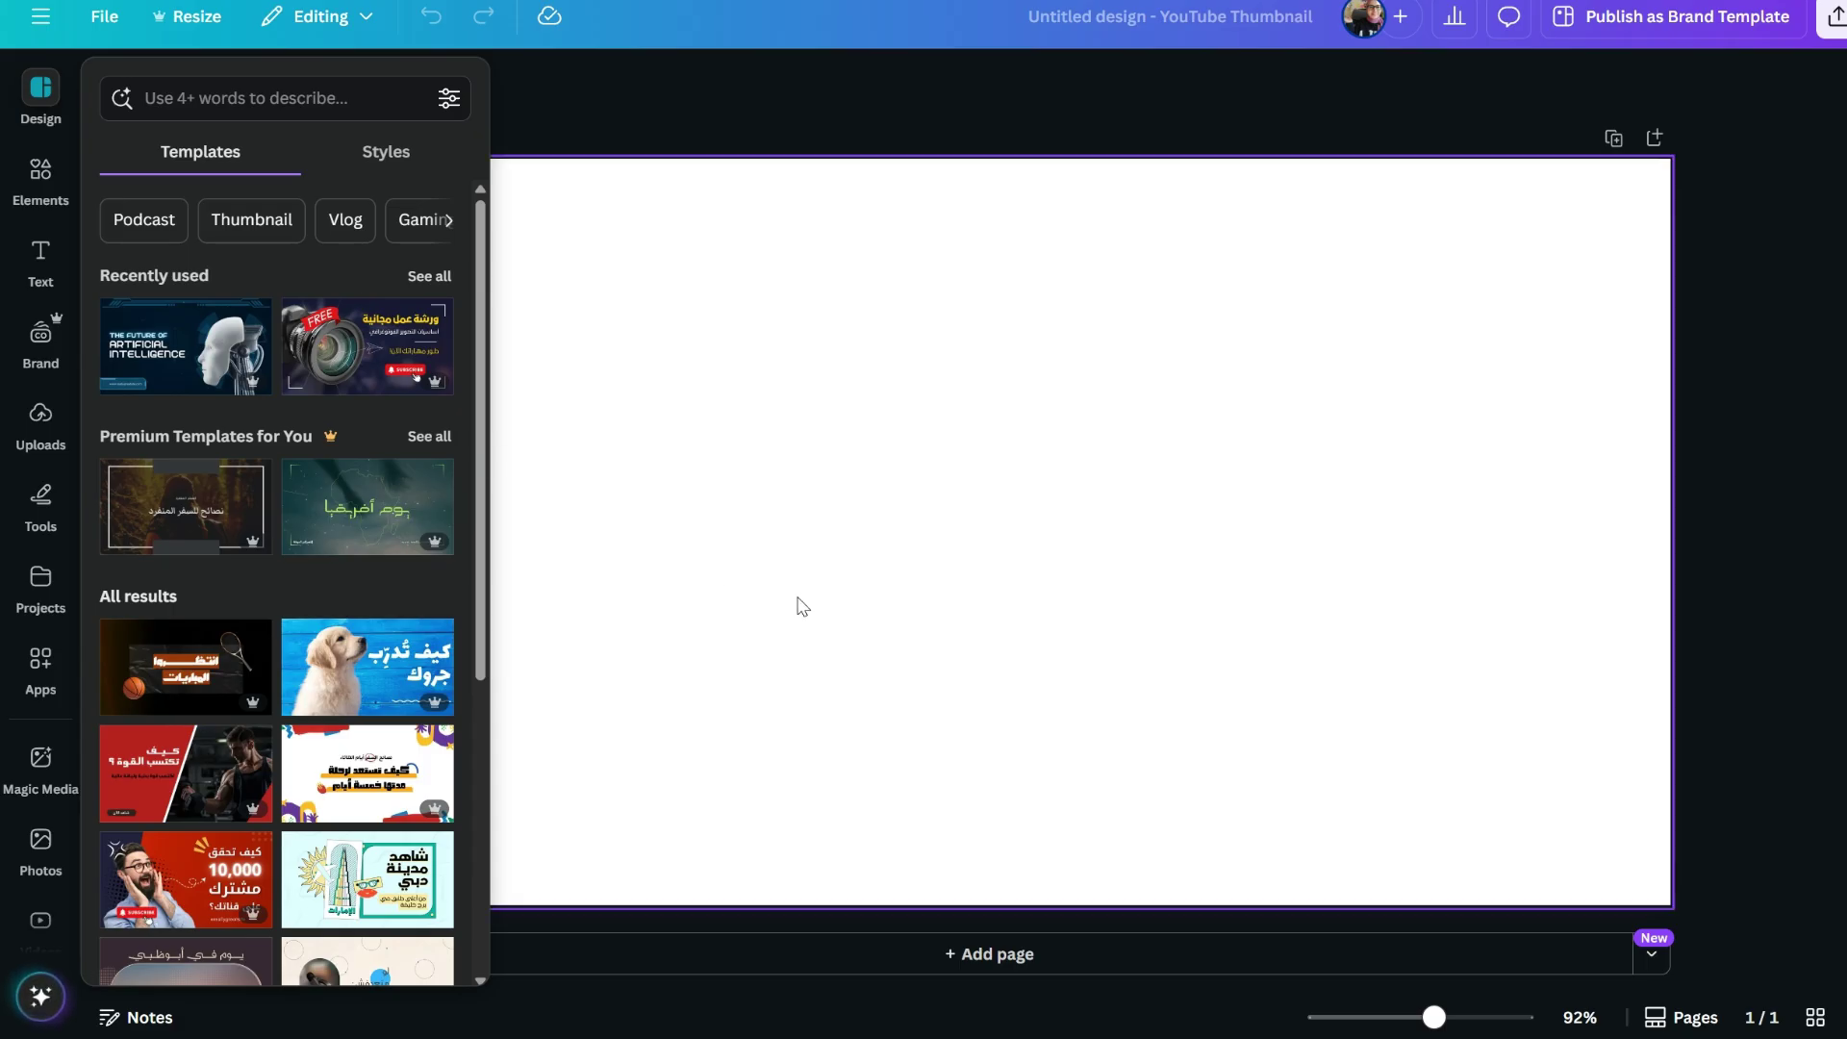
Switch to Canva, place the uploaded rabbit image on the blank YouTube thumbnail page and set it as the page background
{"action": "left_click", "coordinate": [41, 417]}
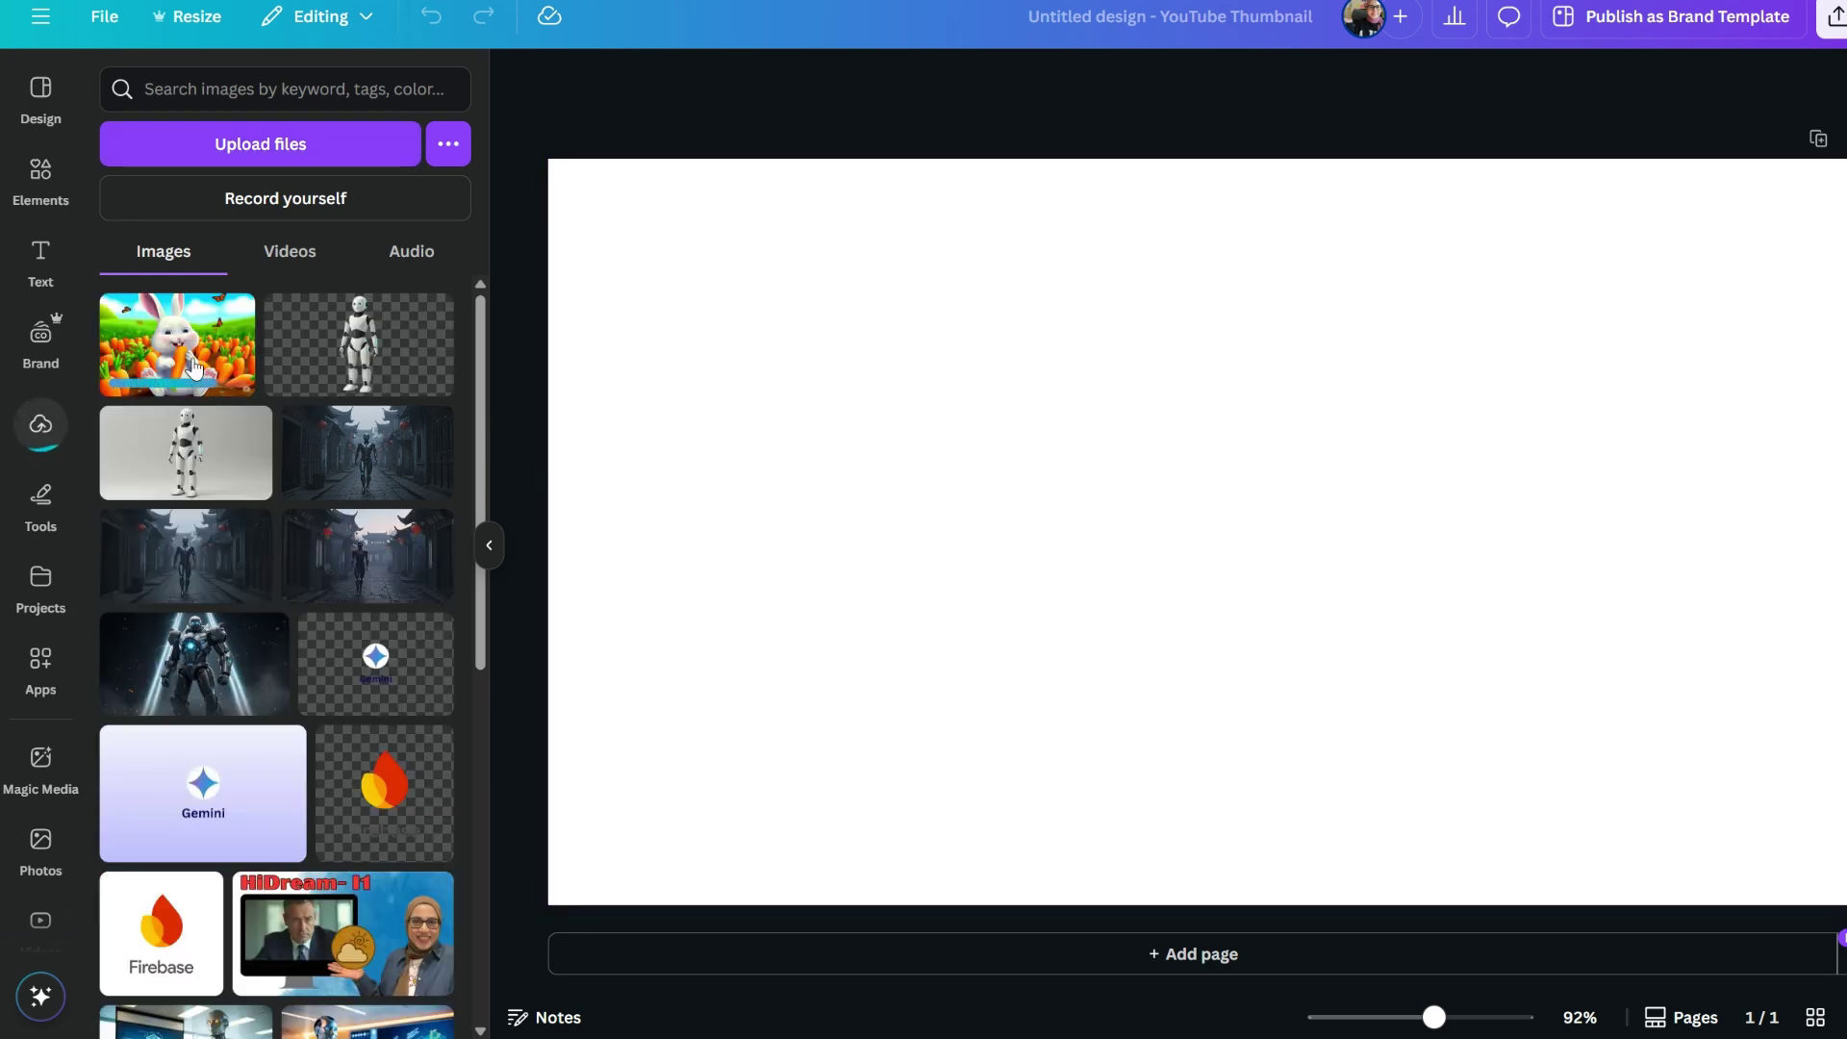
{"action": "left_click_drag", "start_coordinate": [193, 366], "coordinate": [991, 376]}
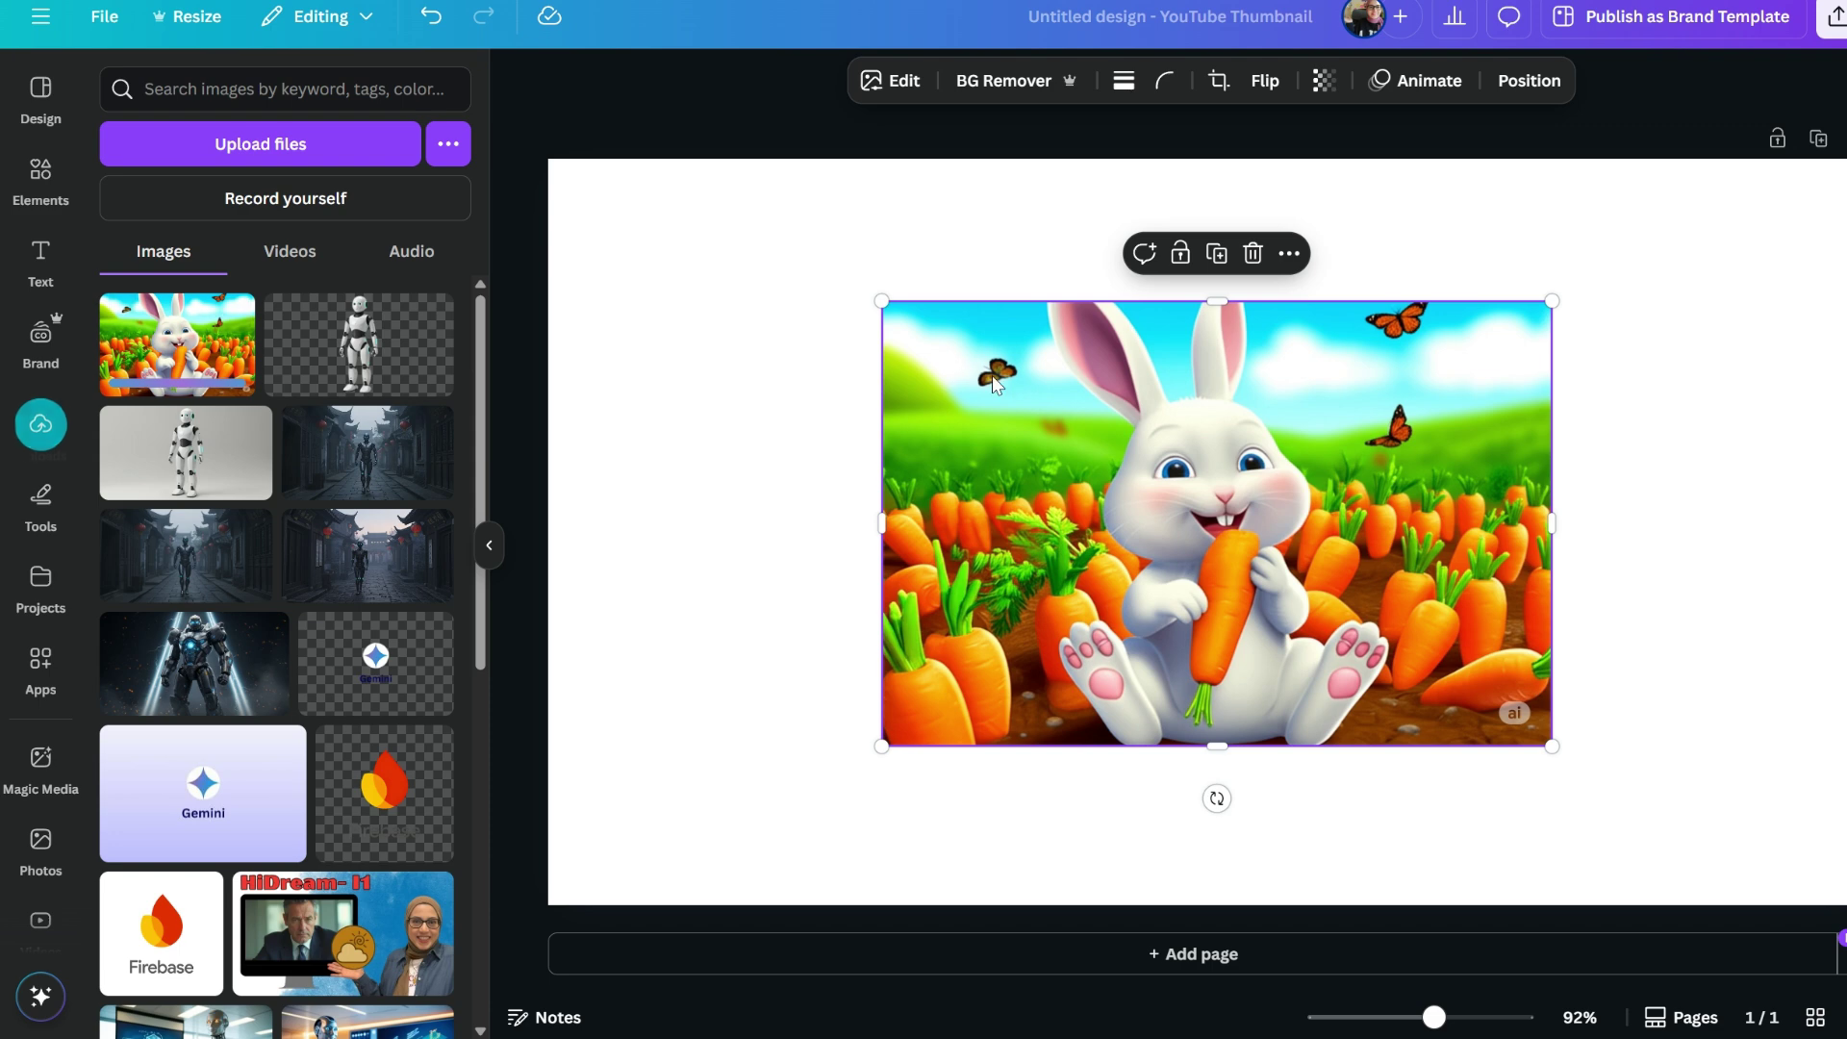
{"action": "right_click", "coordinate": [991, 375]}
{"action": "left_click", "coordinate": [1259, 911]}
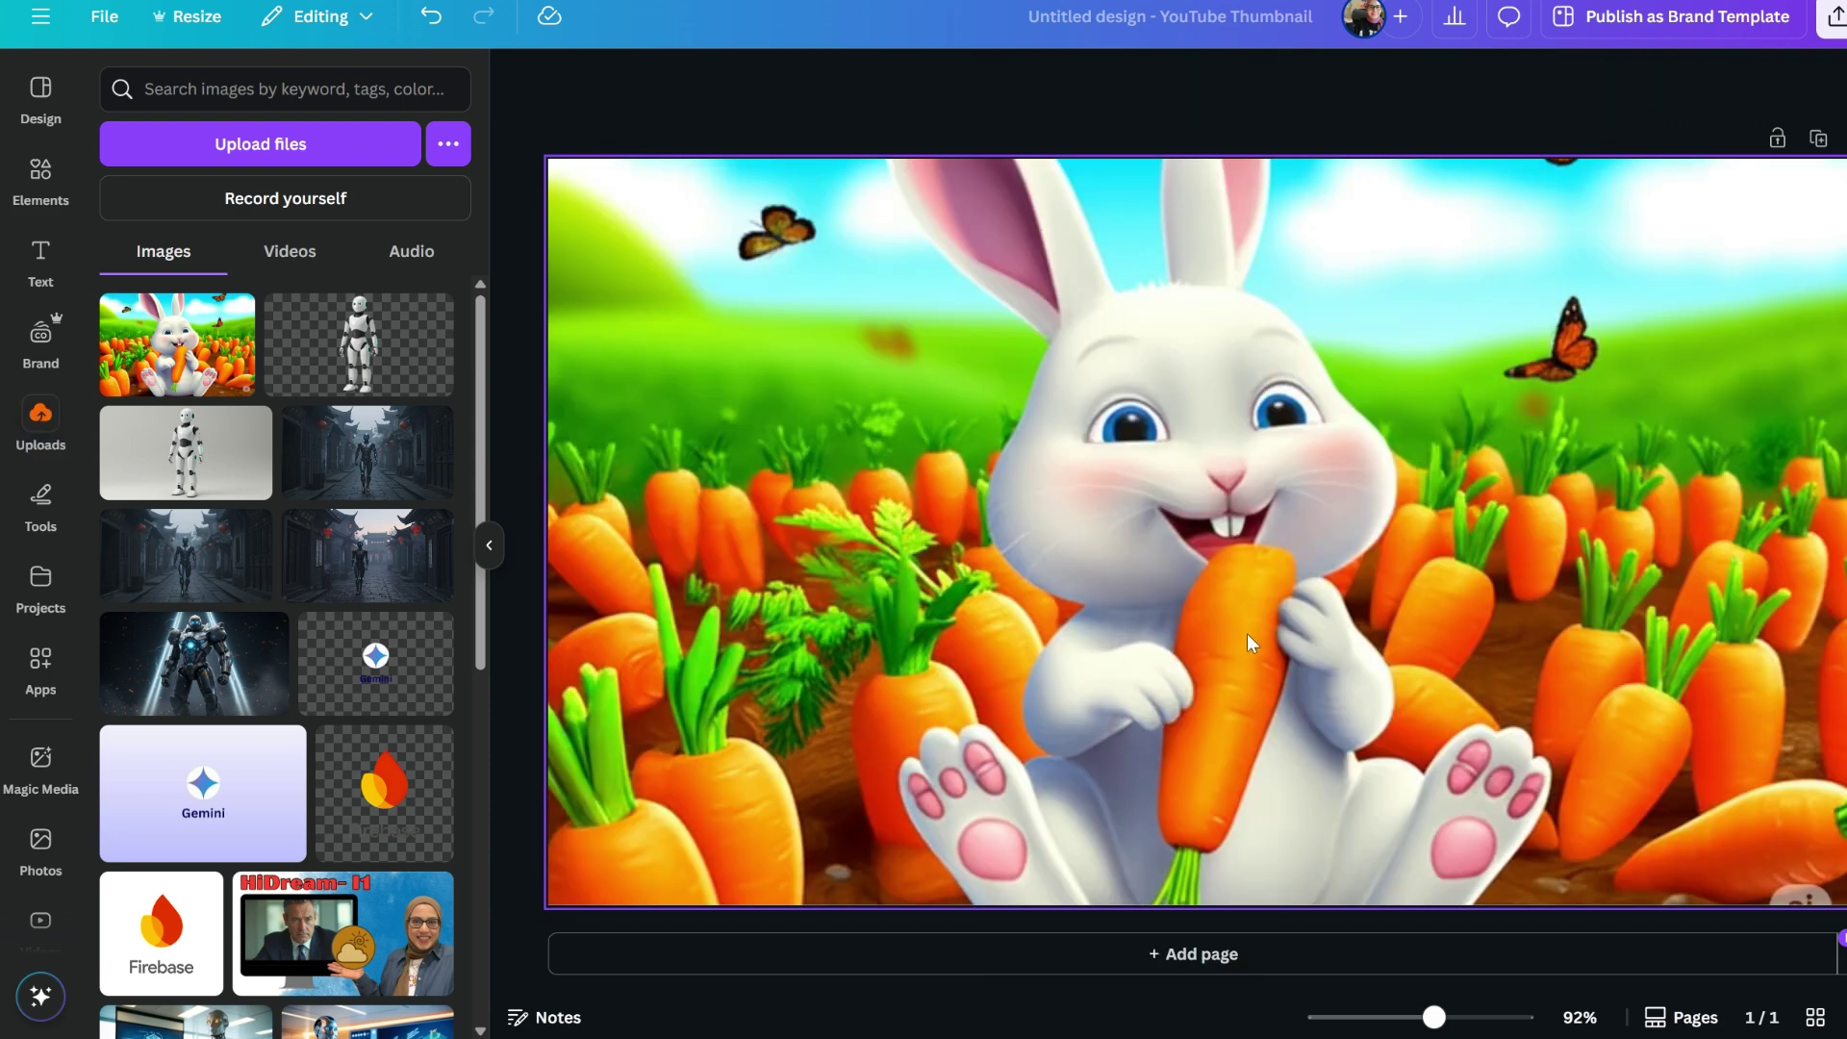
Upscale the rabbit background image 4x with Image Upscaler and replace the original with the enhanced version
{"action": "left_click", "coordinate": [1254, 556]}
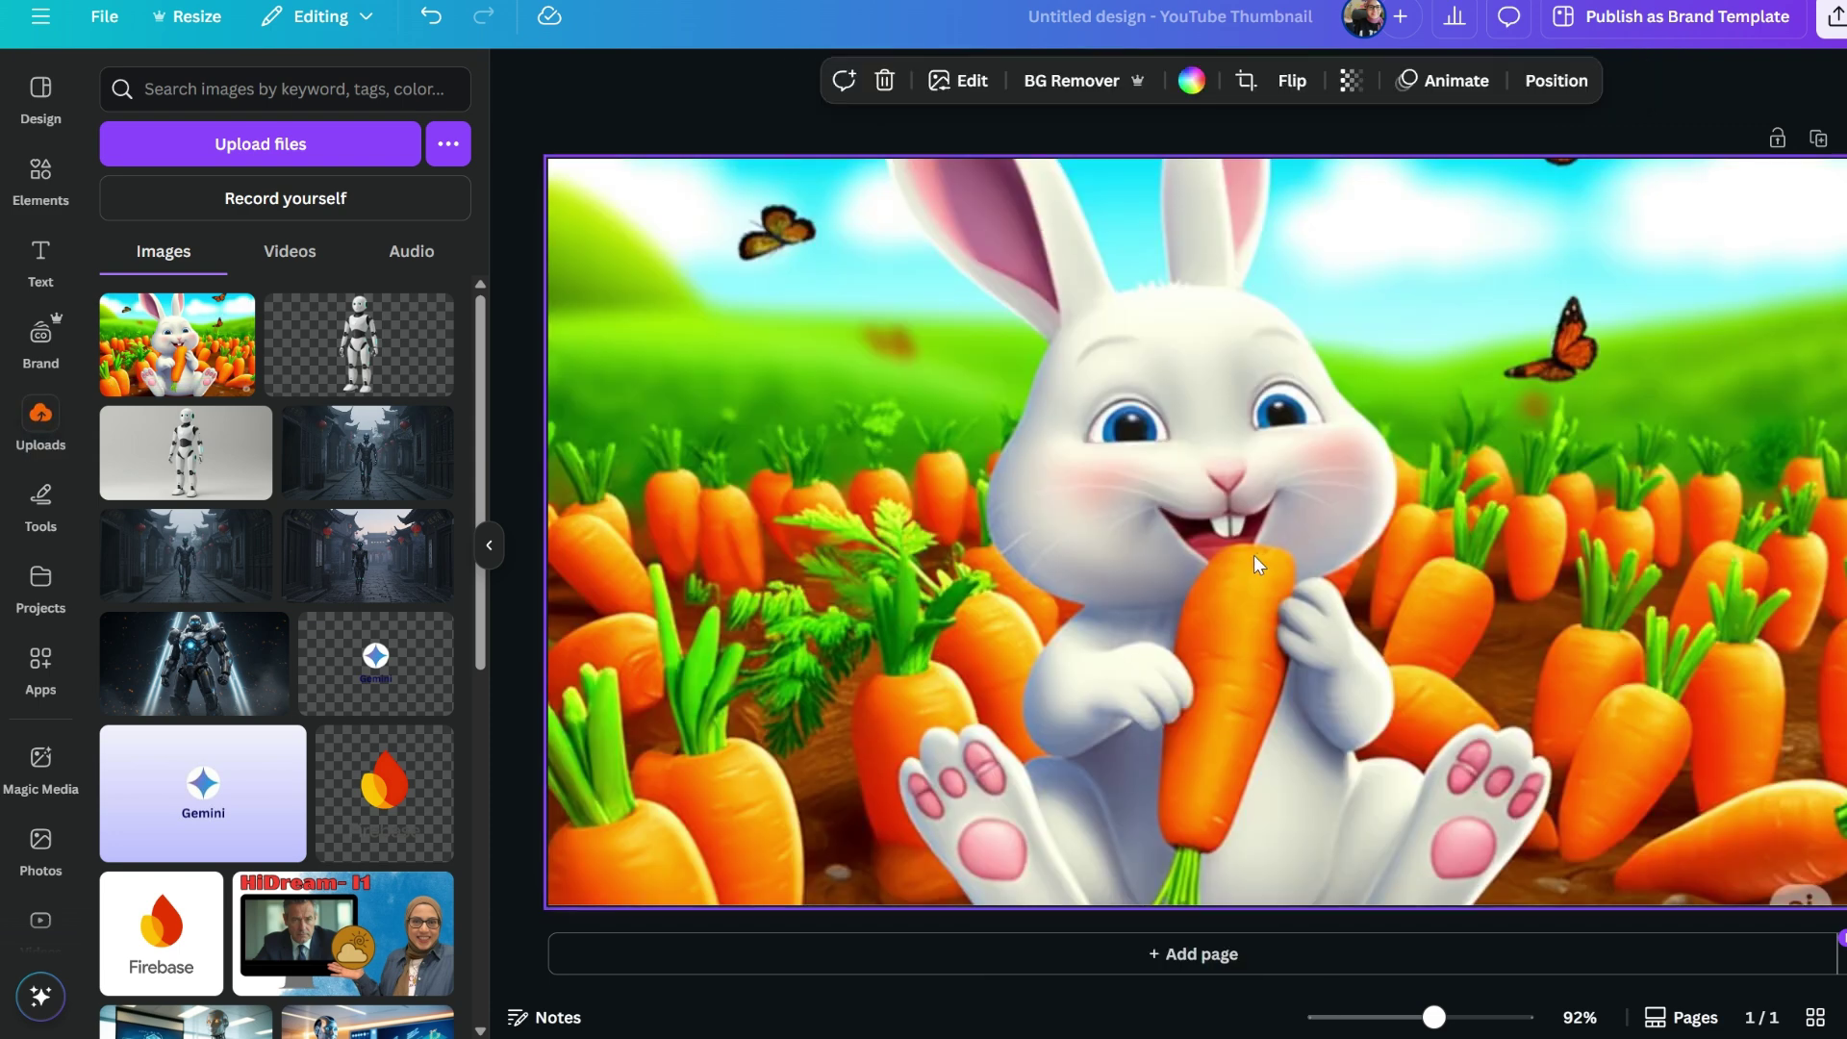
{"action": "left_click", "coordinate": [962, 81]}
{"action": "scroll", "coordinate": [389, 912], "scroll_direction": "down", "scroll_amount": 1}
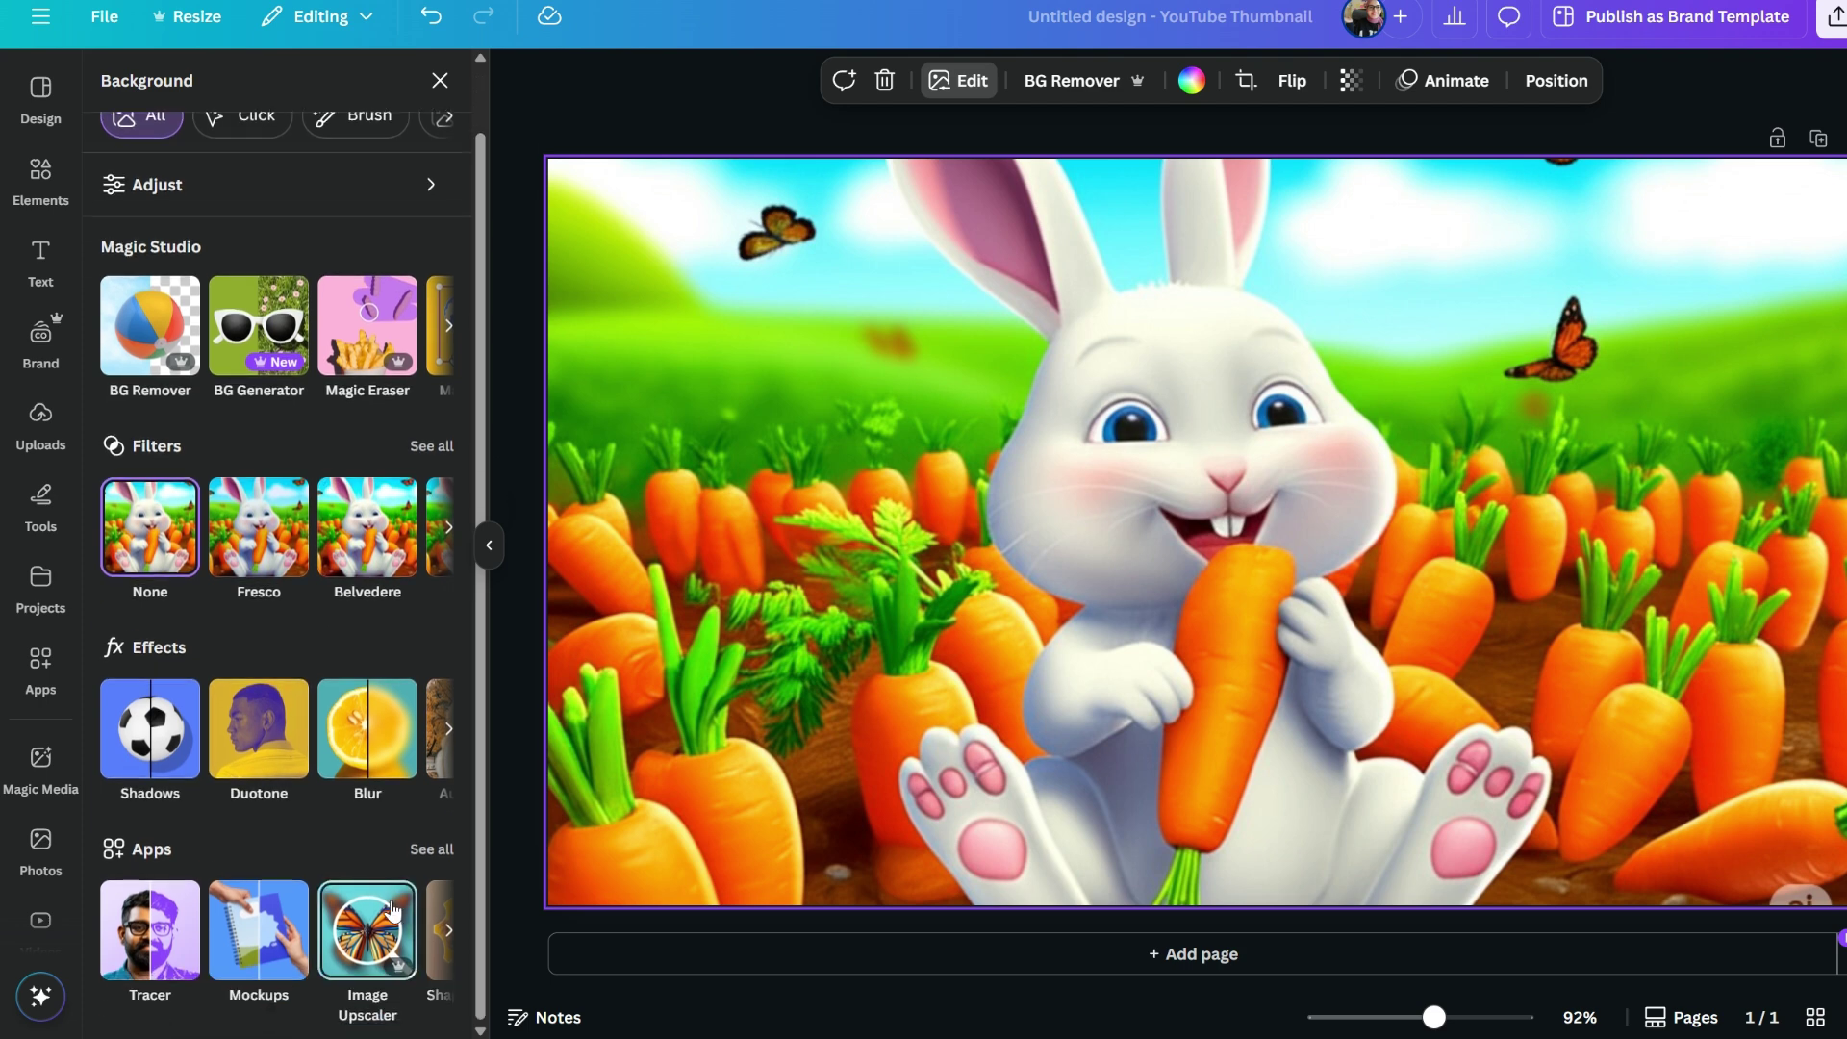
{"action": "left_click", "coordinate": [392, 908]}
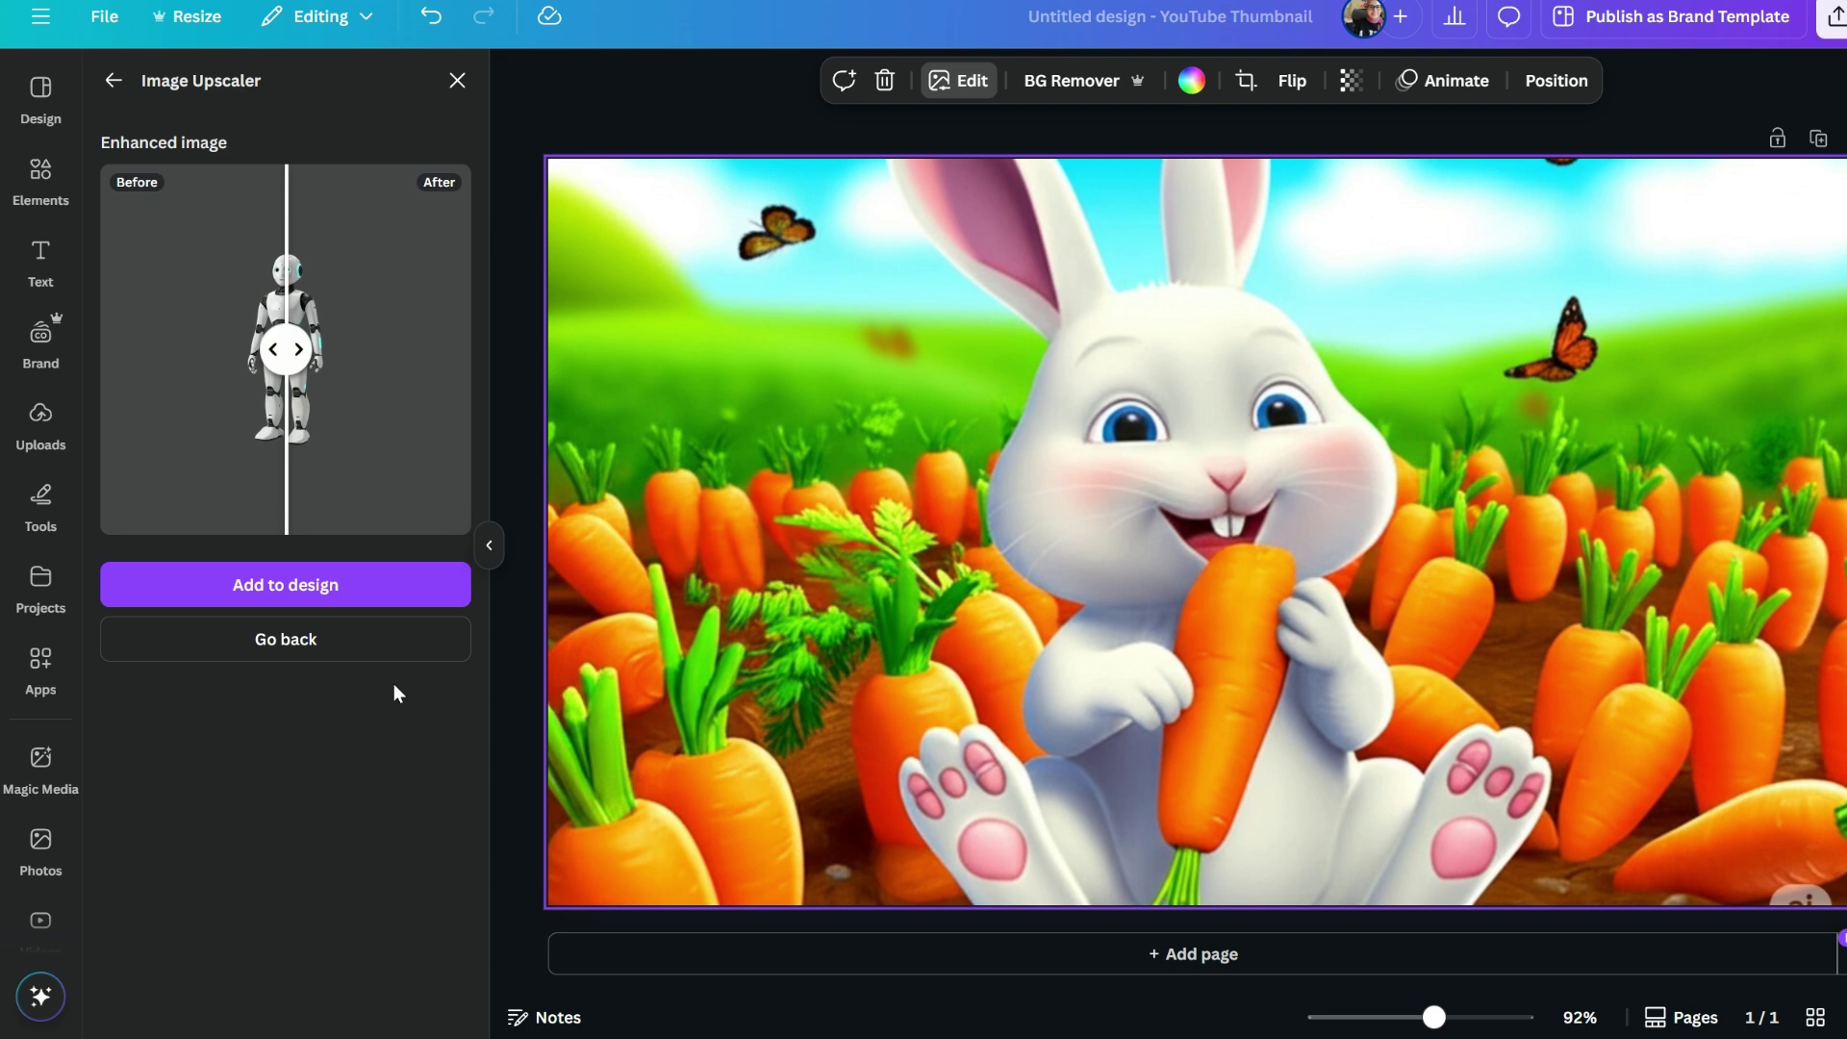
{"action": "left_click", "coordinate": [322, 644]}
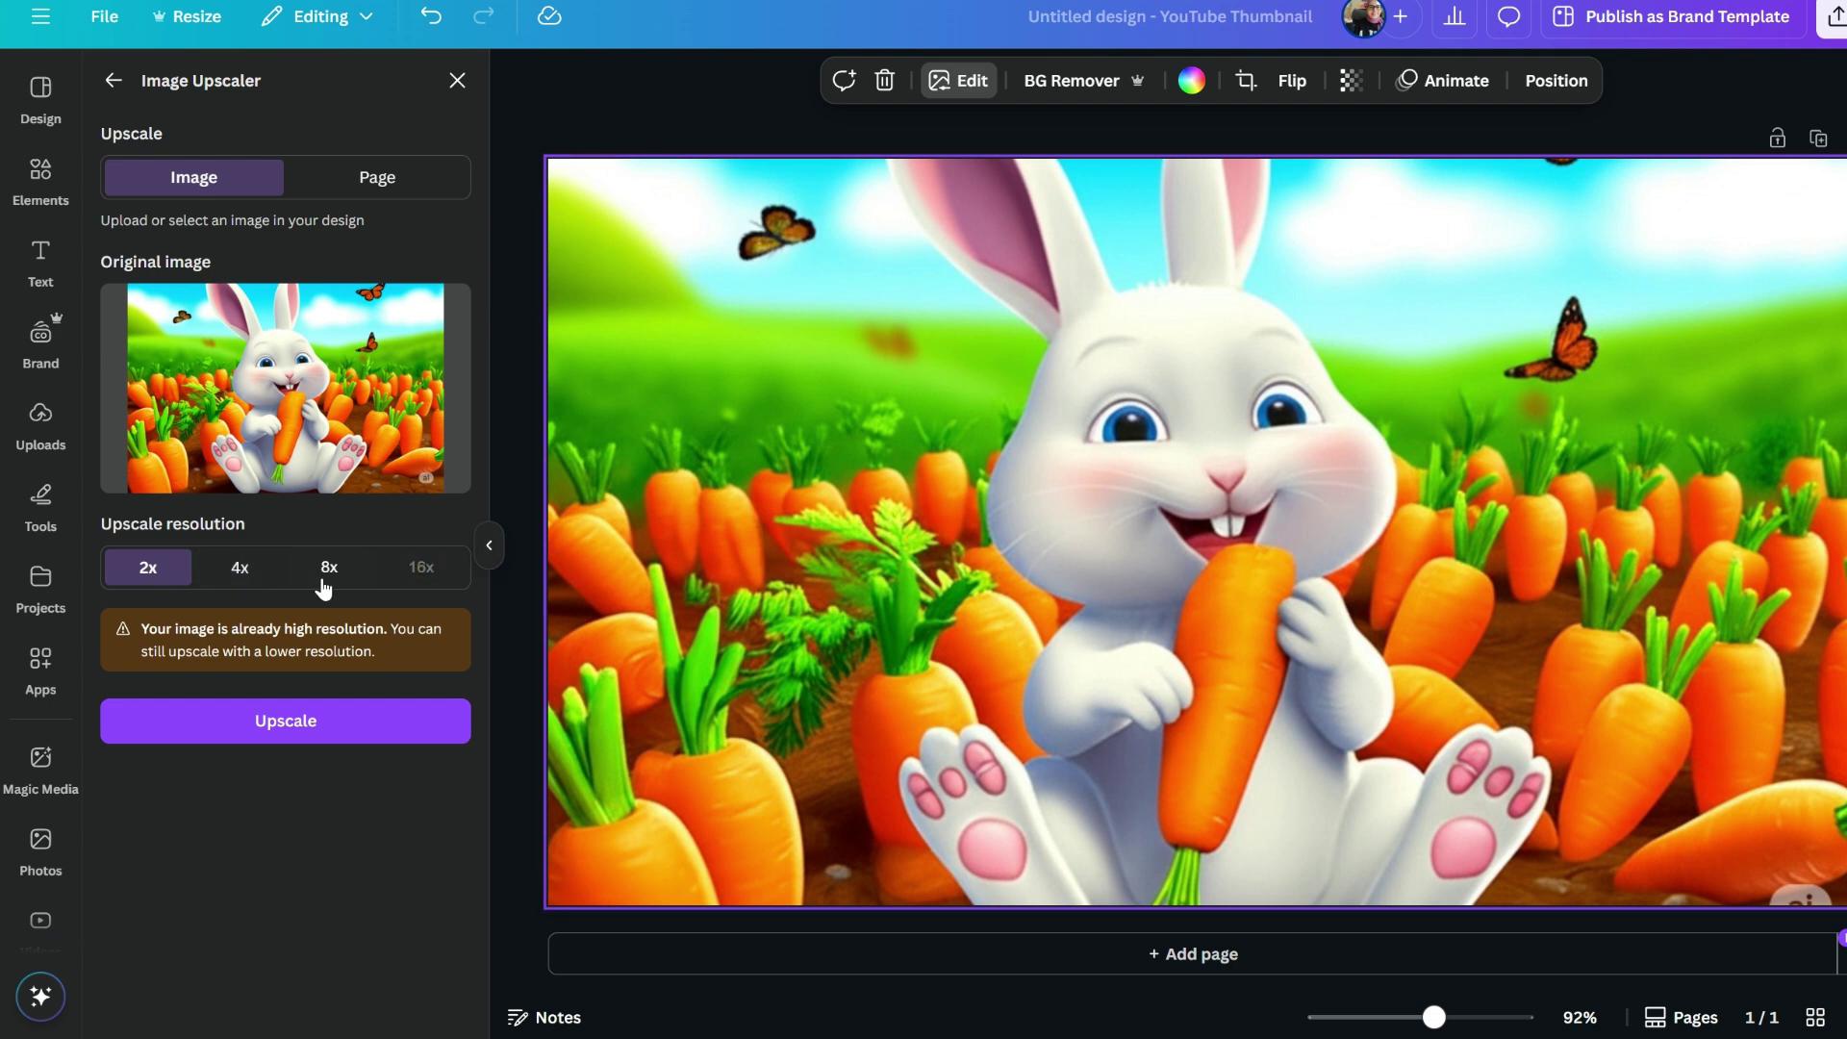
{"action": "left_click", "coordinate": [239, 568]}
{"action": "left_click", "coordinate": [323, 721]}
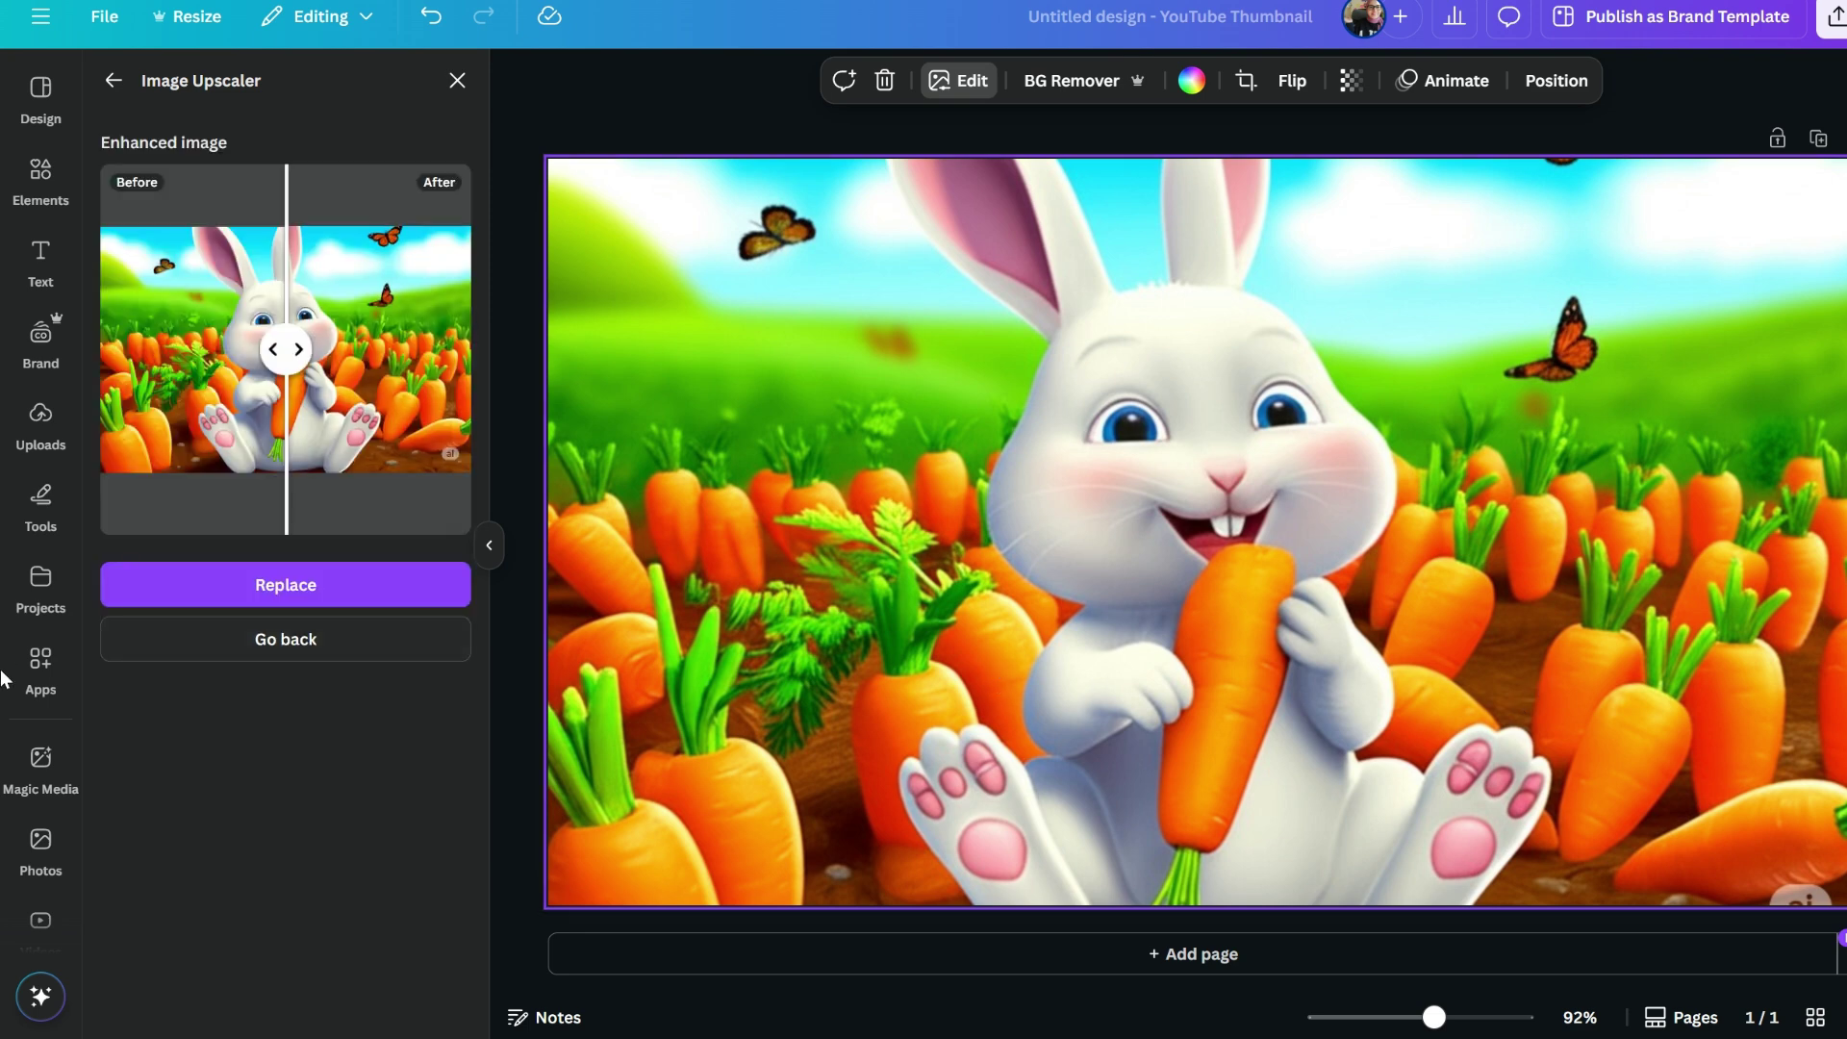
{"action": "left_click", "coordinate": [352, 605]}
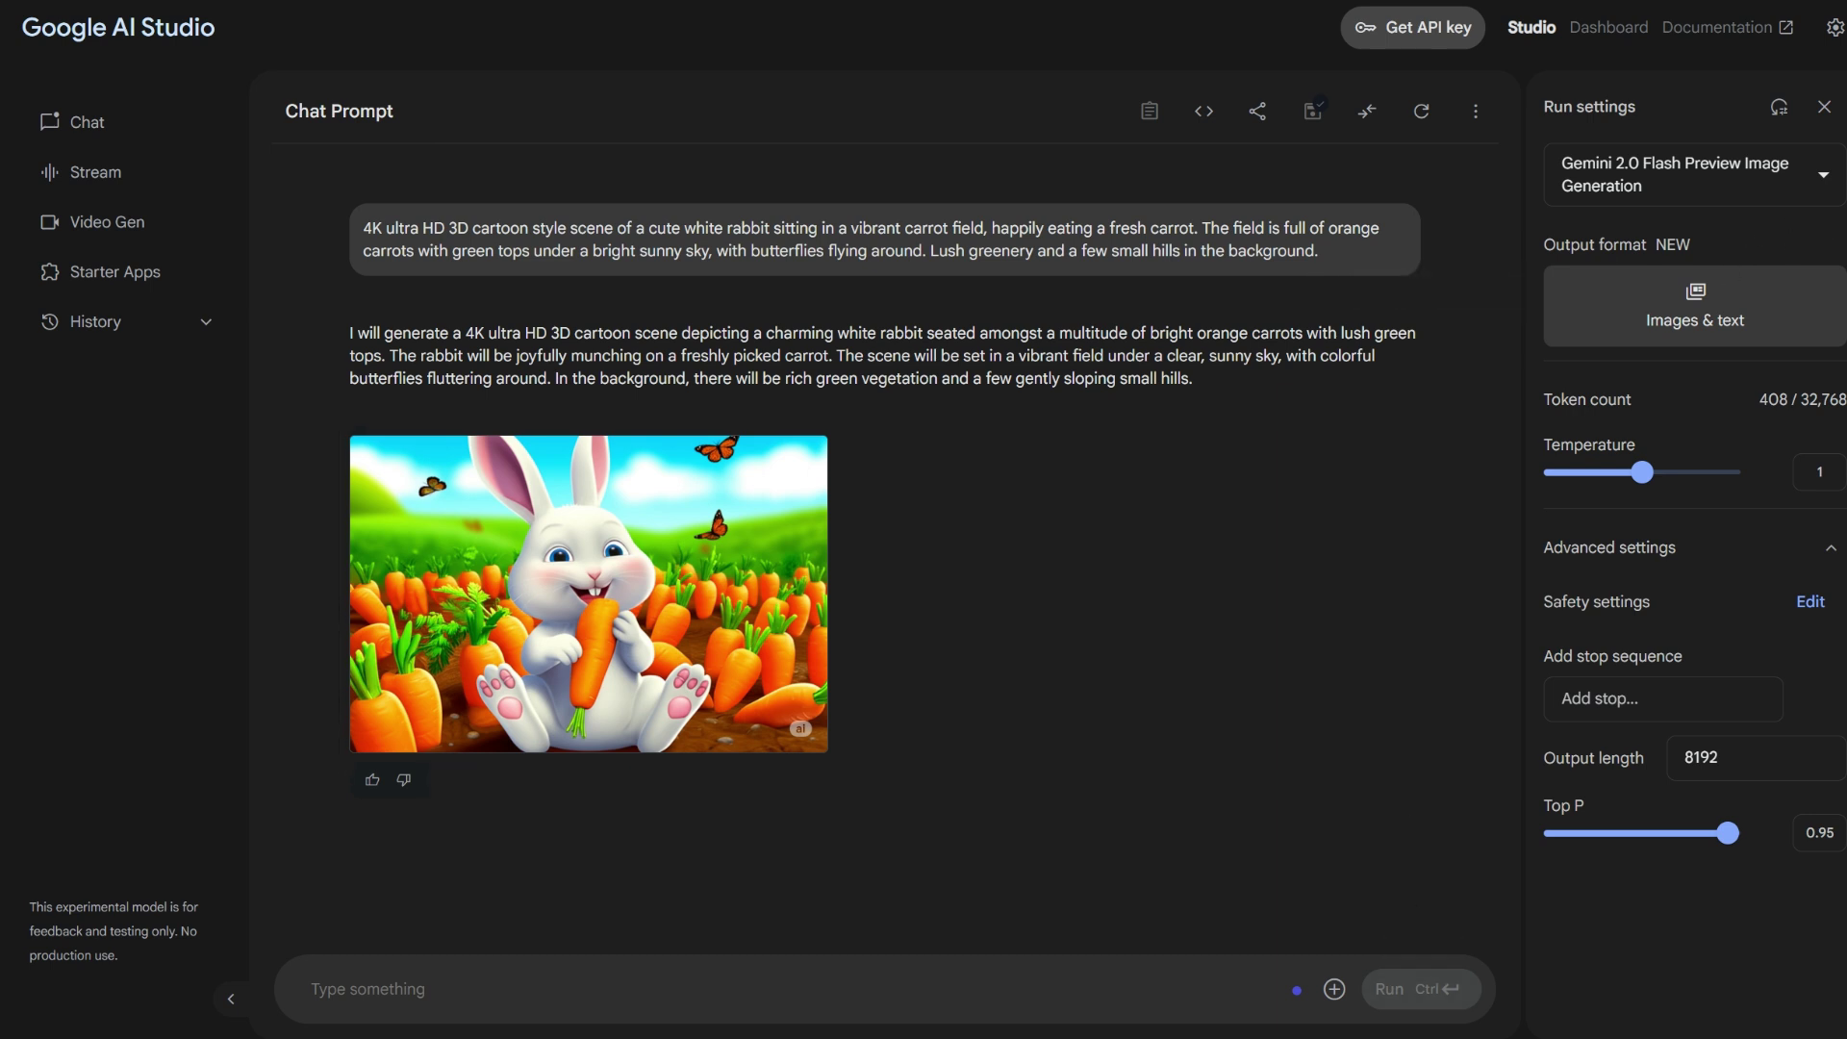
In Google AI Studio, generate a 3D semi-realistic close-up of a red rose emerging through cracked dry earth in golden light, and view it enlarged
{"action": "left_click", "coordinate": [481, 986]}
{"action": "type", "text": "A highly detailed, 3D semi-realistic close-up image of a vibrant red rose emerging through cracked, bone-dry earth. The rose’s petals are richly colored, velvety, and fully open, contrasting sharply with the parched, textured soil that is visibly fissured and aged. A few delicate green leaves accompany the flower, crisp and healthy, adding a touch of natural vitality. In the background, subtle hints of the cracked ground extend to a blurred horizon, keeping the focus solely on the rose. The lighting remains warm and golden, as if during the late afternoon, accentuating the intricate textures of both the flower and the dried earth. A gentle hand—hinted at in soft focus—approaches the rose, conveying reverence and tender connection without distracting from the sharp details of the bloom. The overall mood is one of quiet awe, resilience, and the extraordinary emergence of life from desolation."}
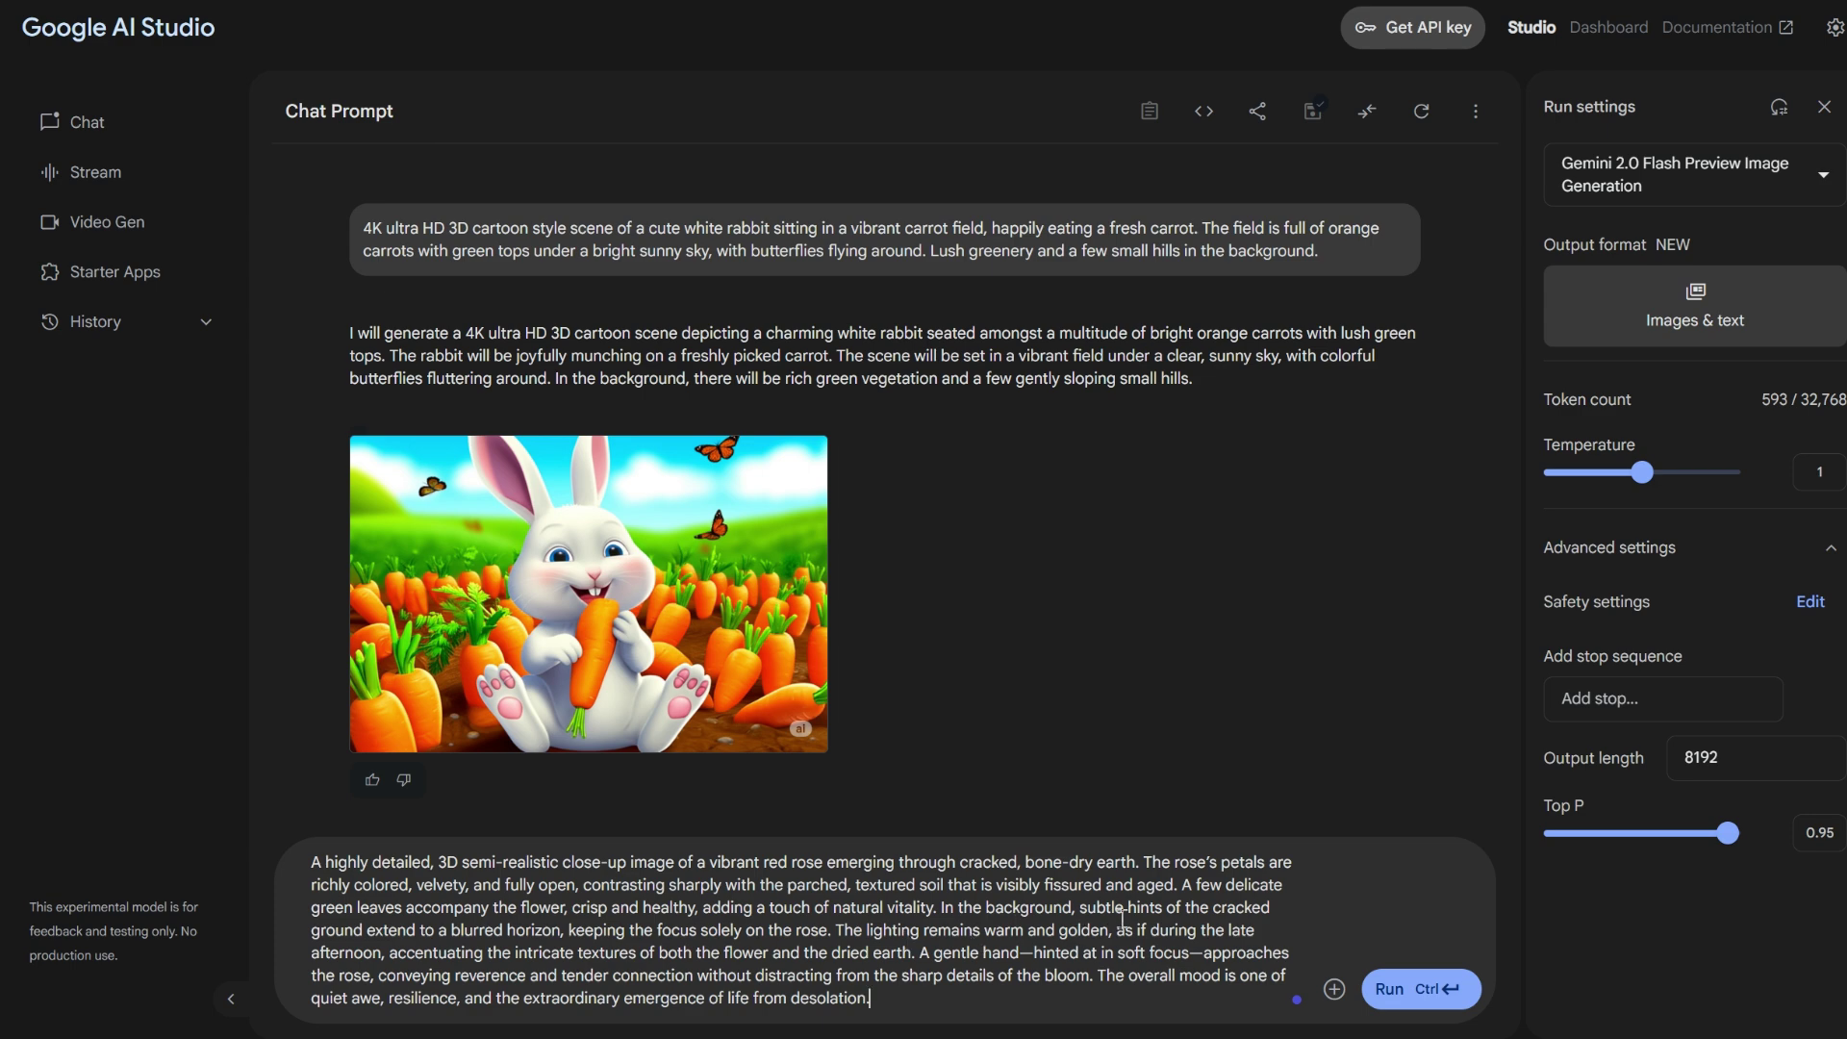
{"action": "left_click", "coordinate": [1403, 1000]}
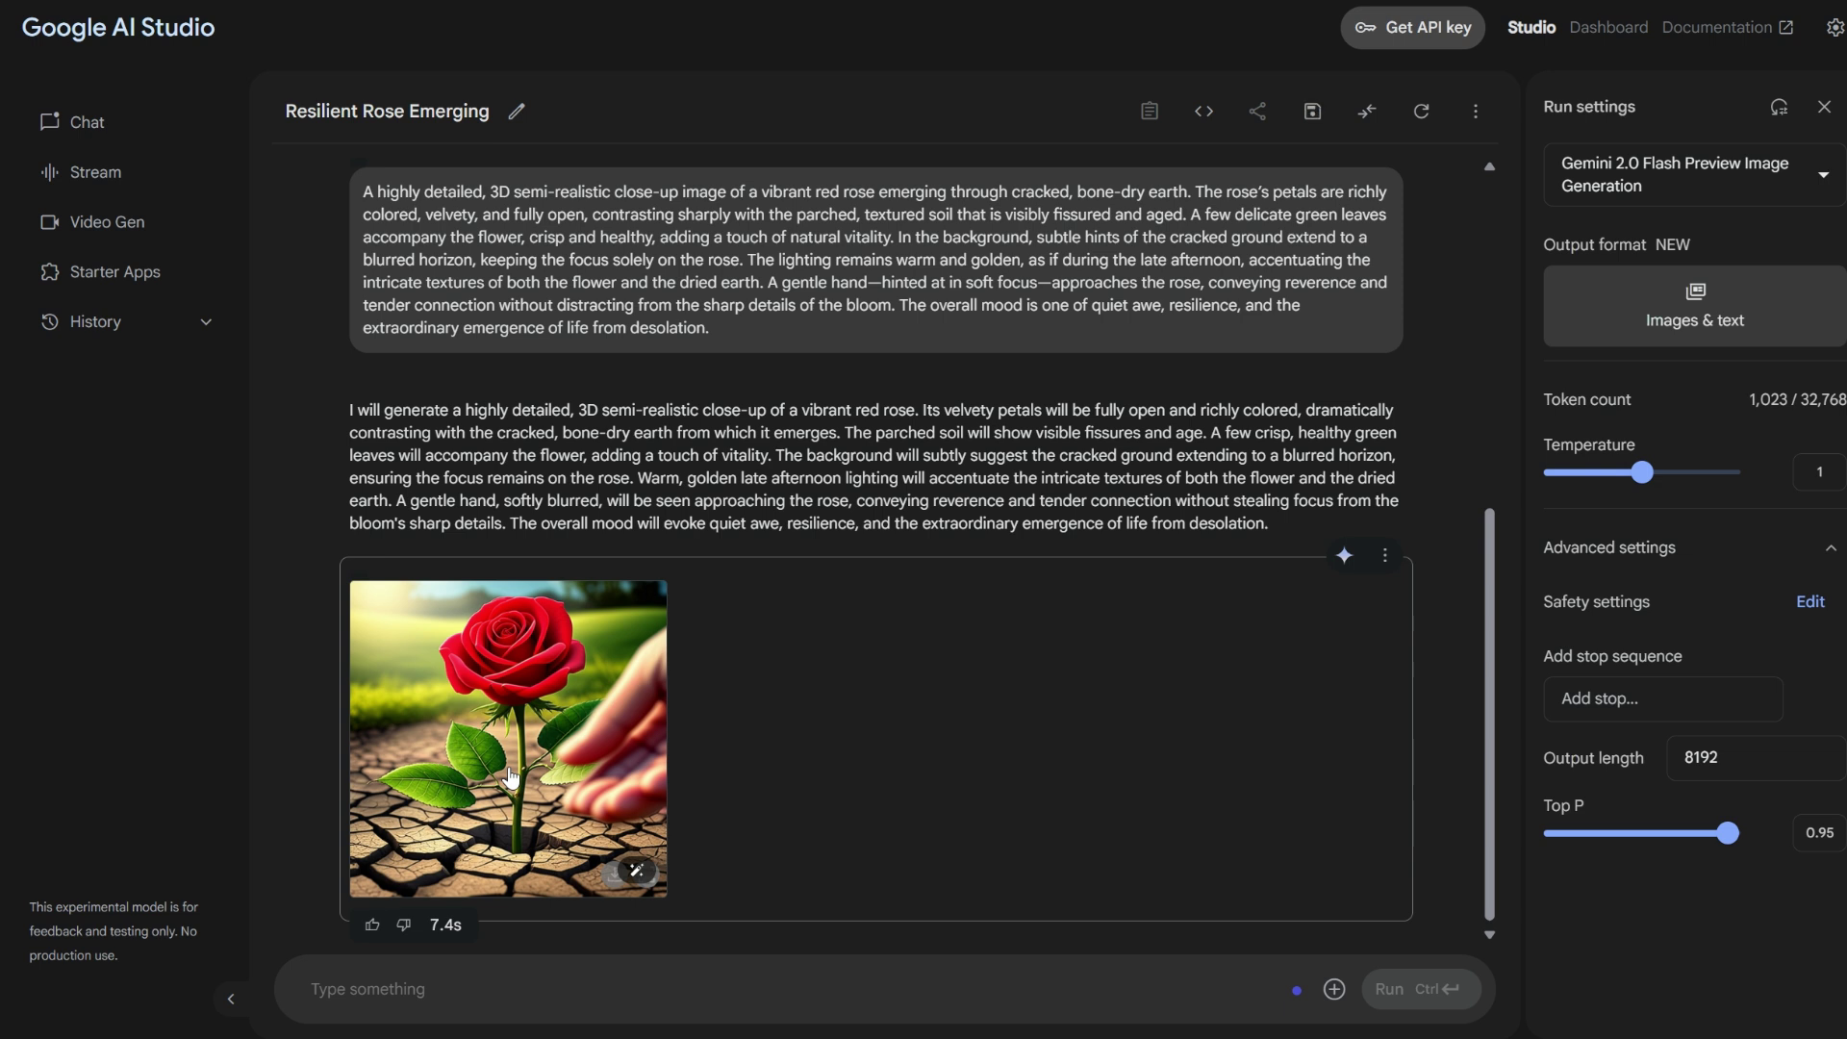
{"action": "left_click", "coordinate": [589, 685]}
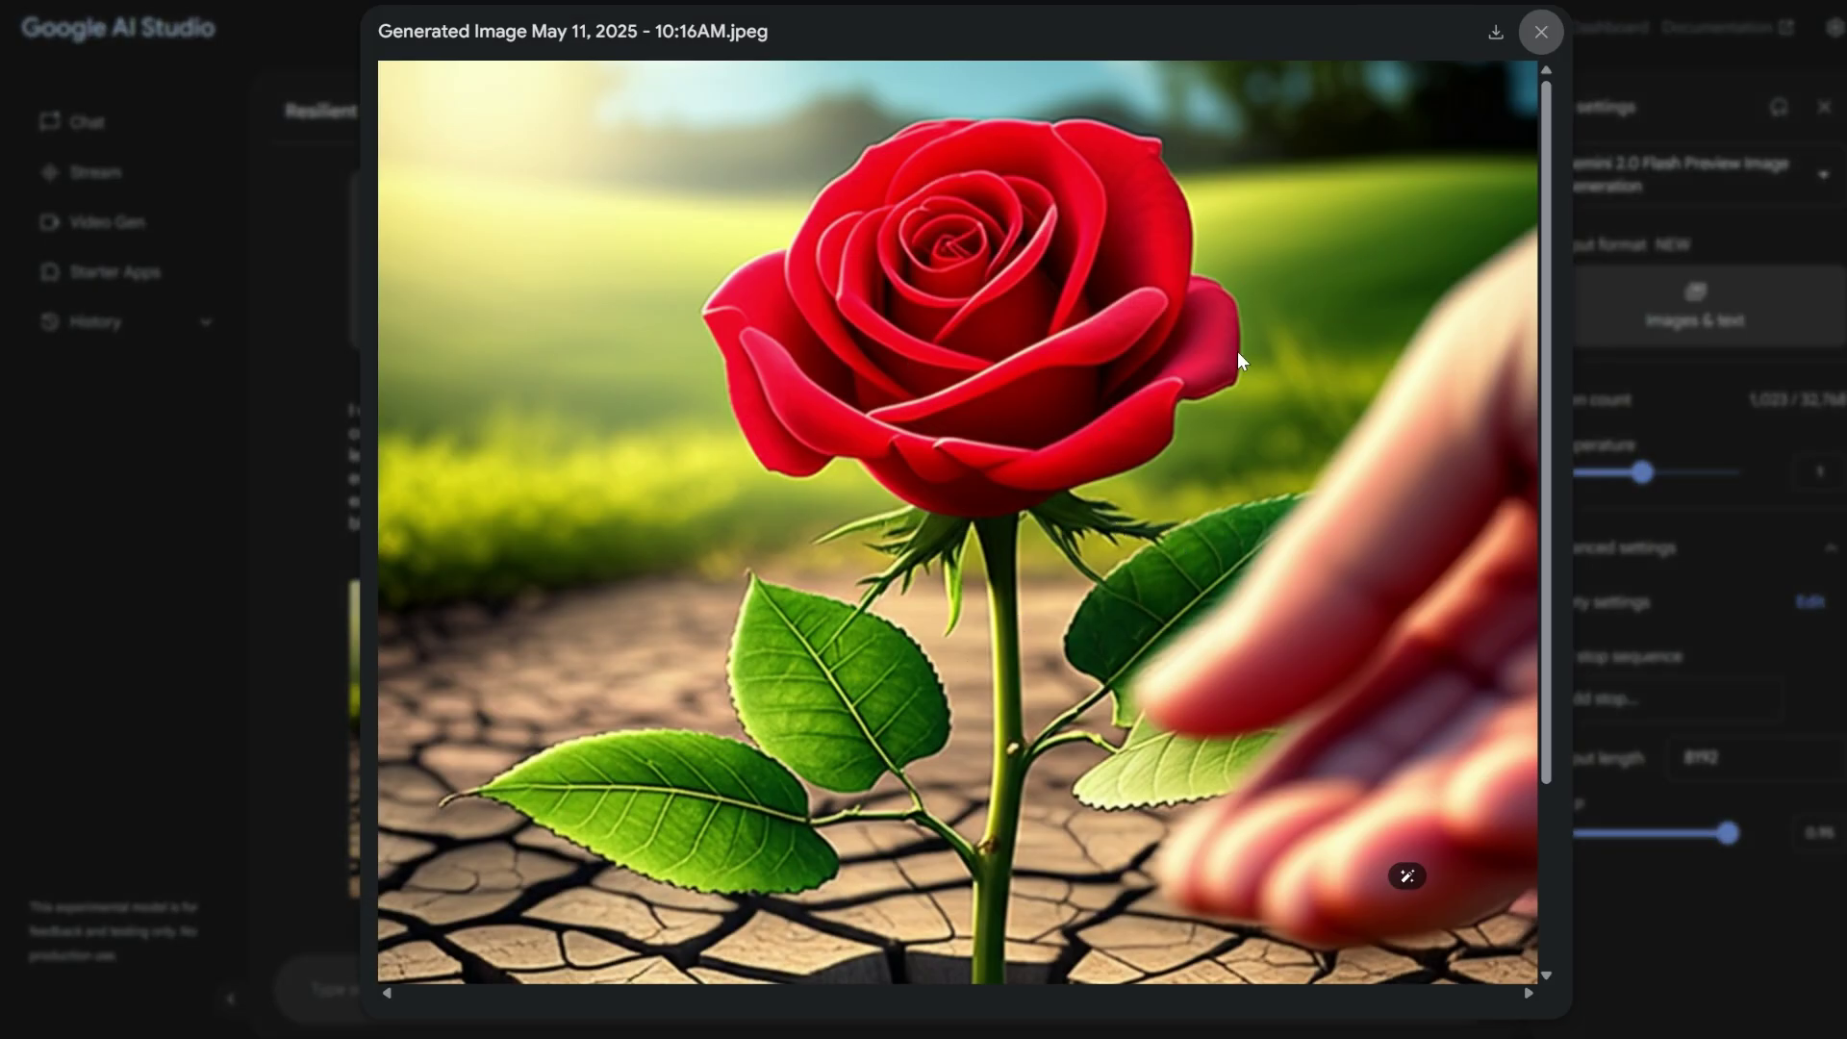
{"action": "left_click", "coordinate": [1542, 32]}
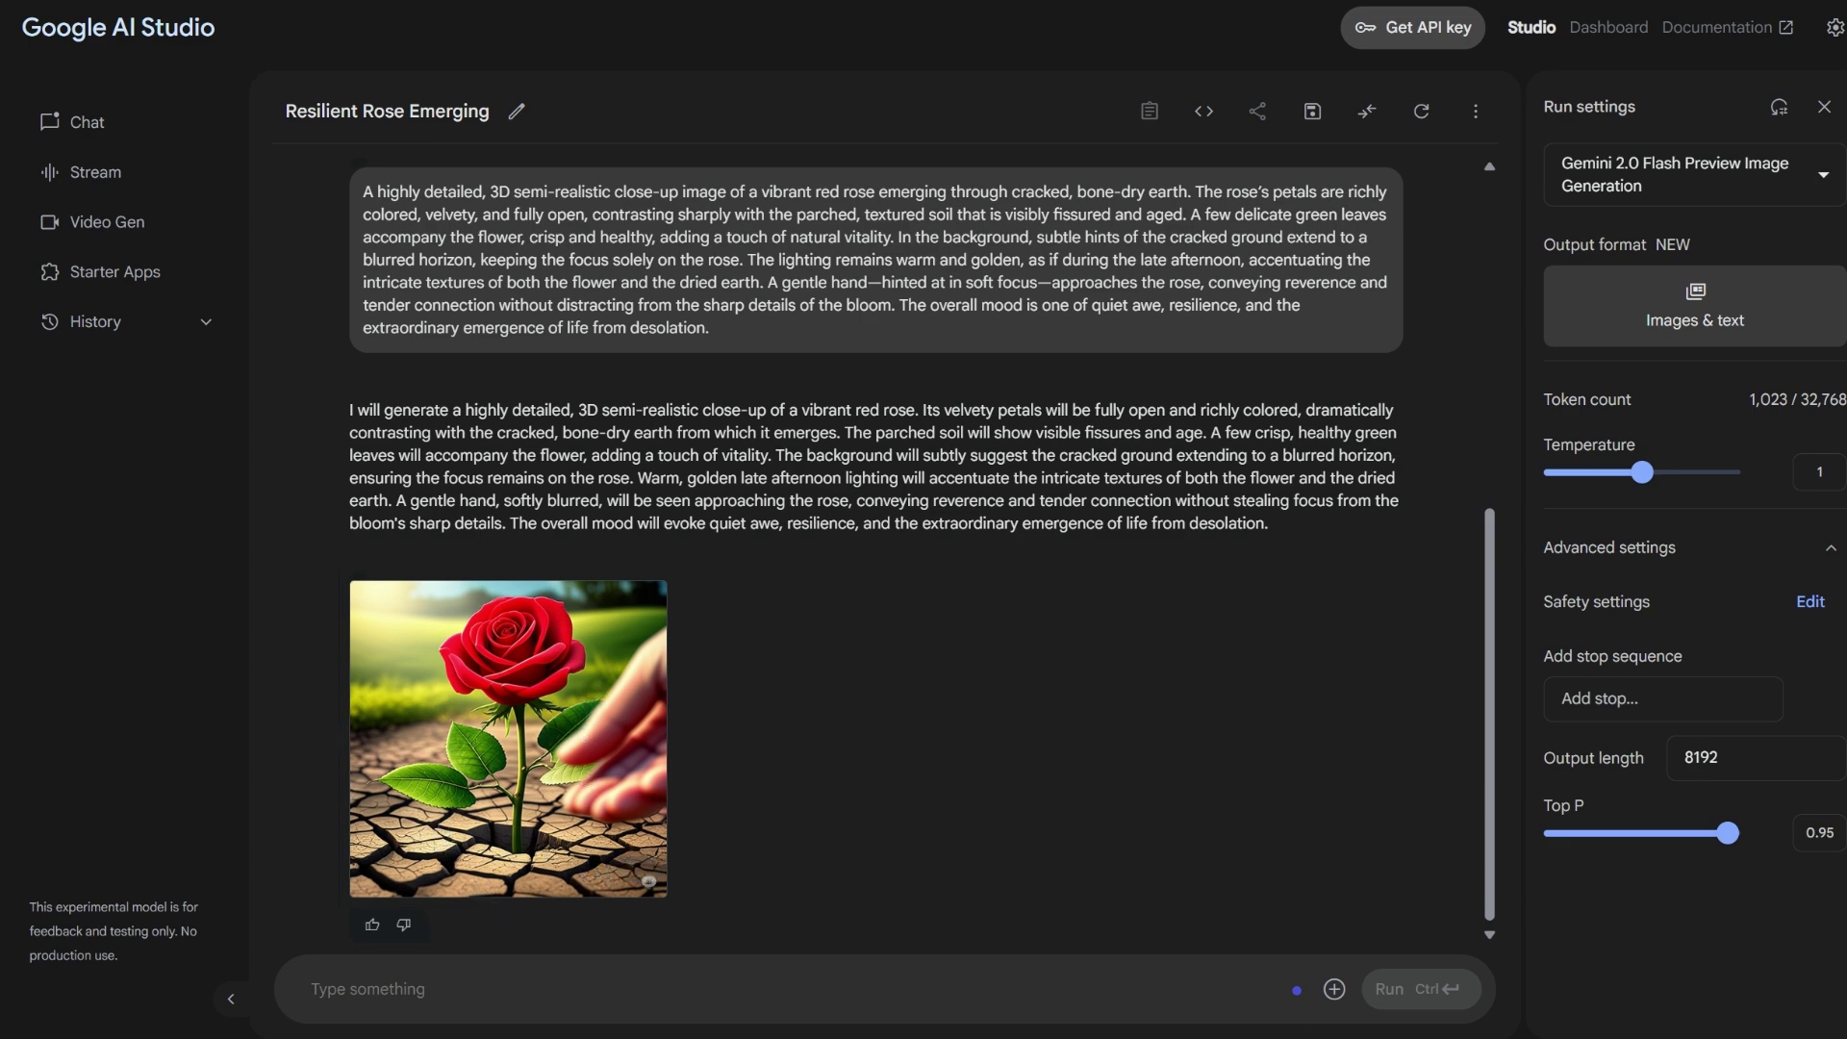
{"action": "key", "text": "ctrl+a"}
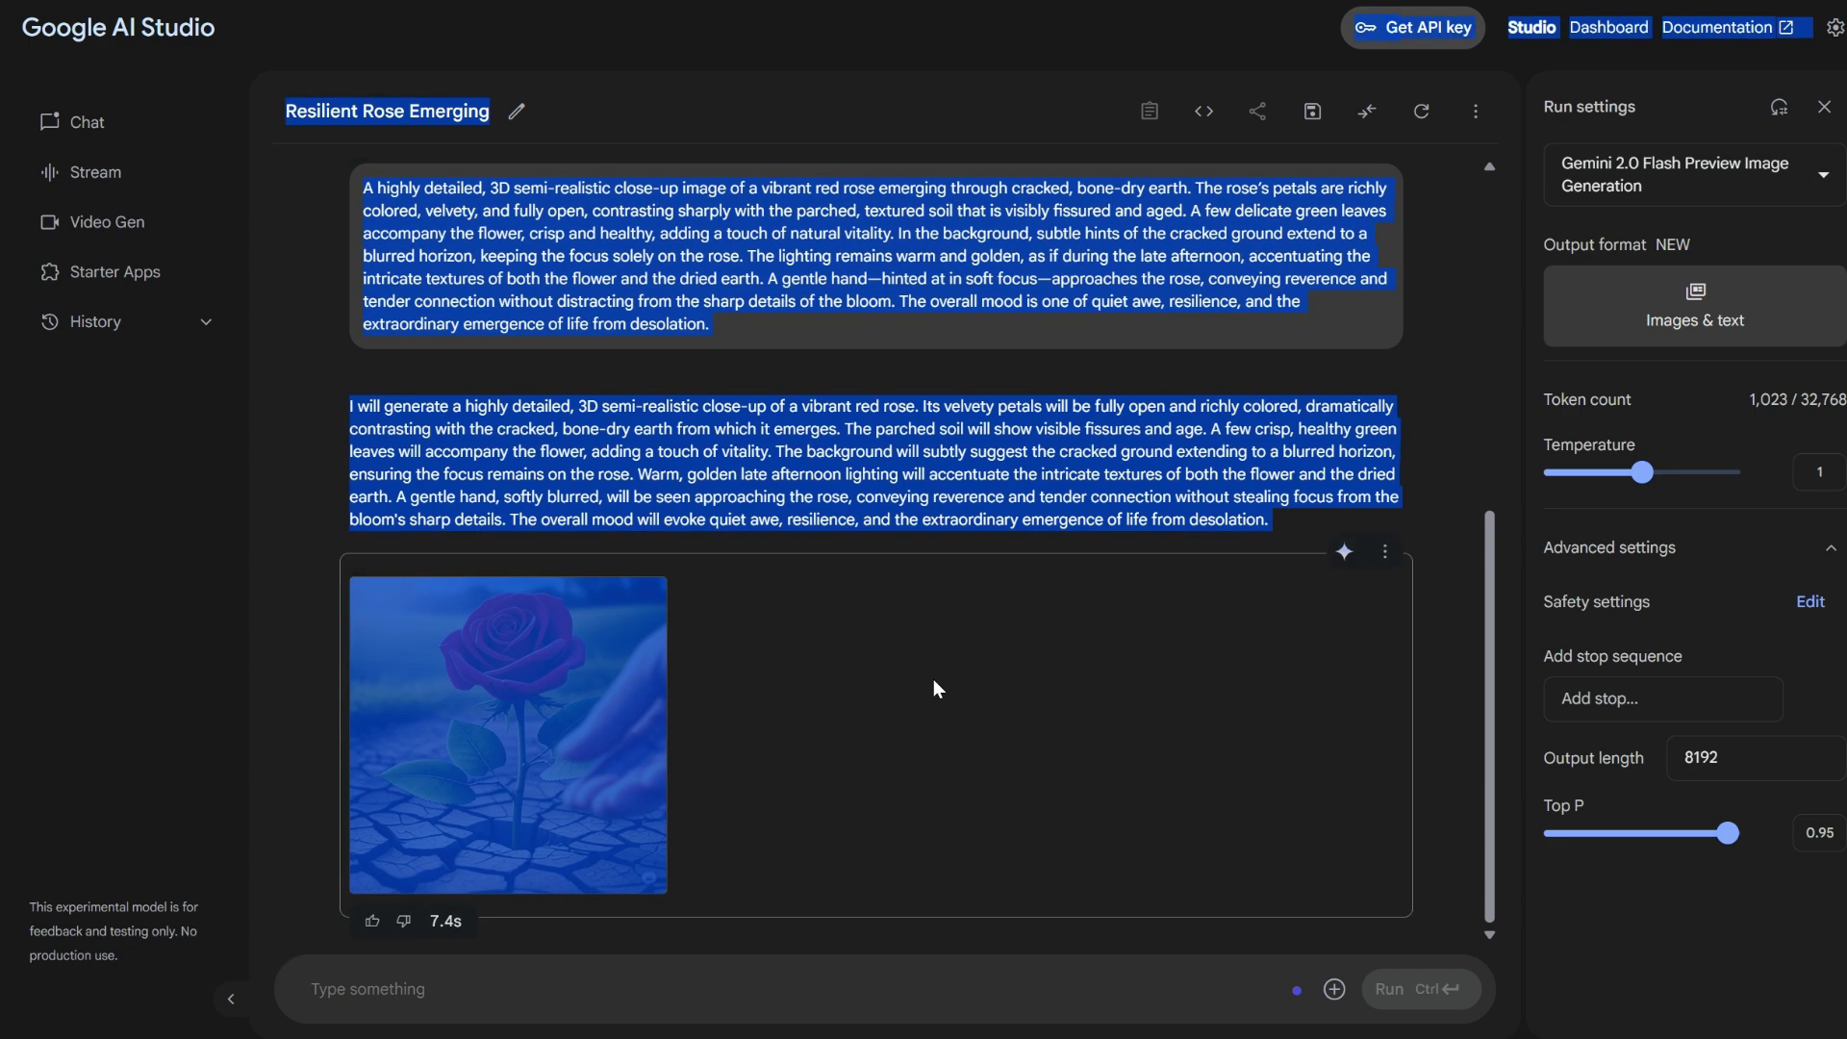
{"action": "left_click", "coordinate": [895, 702]}
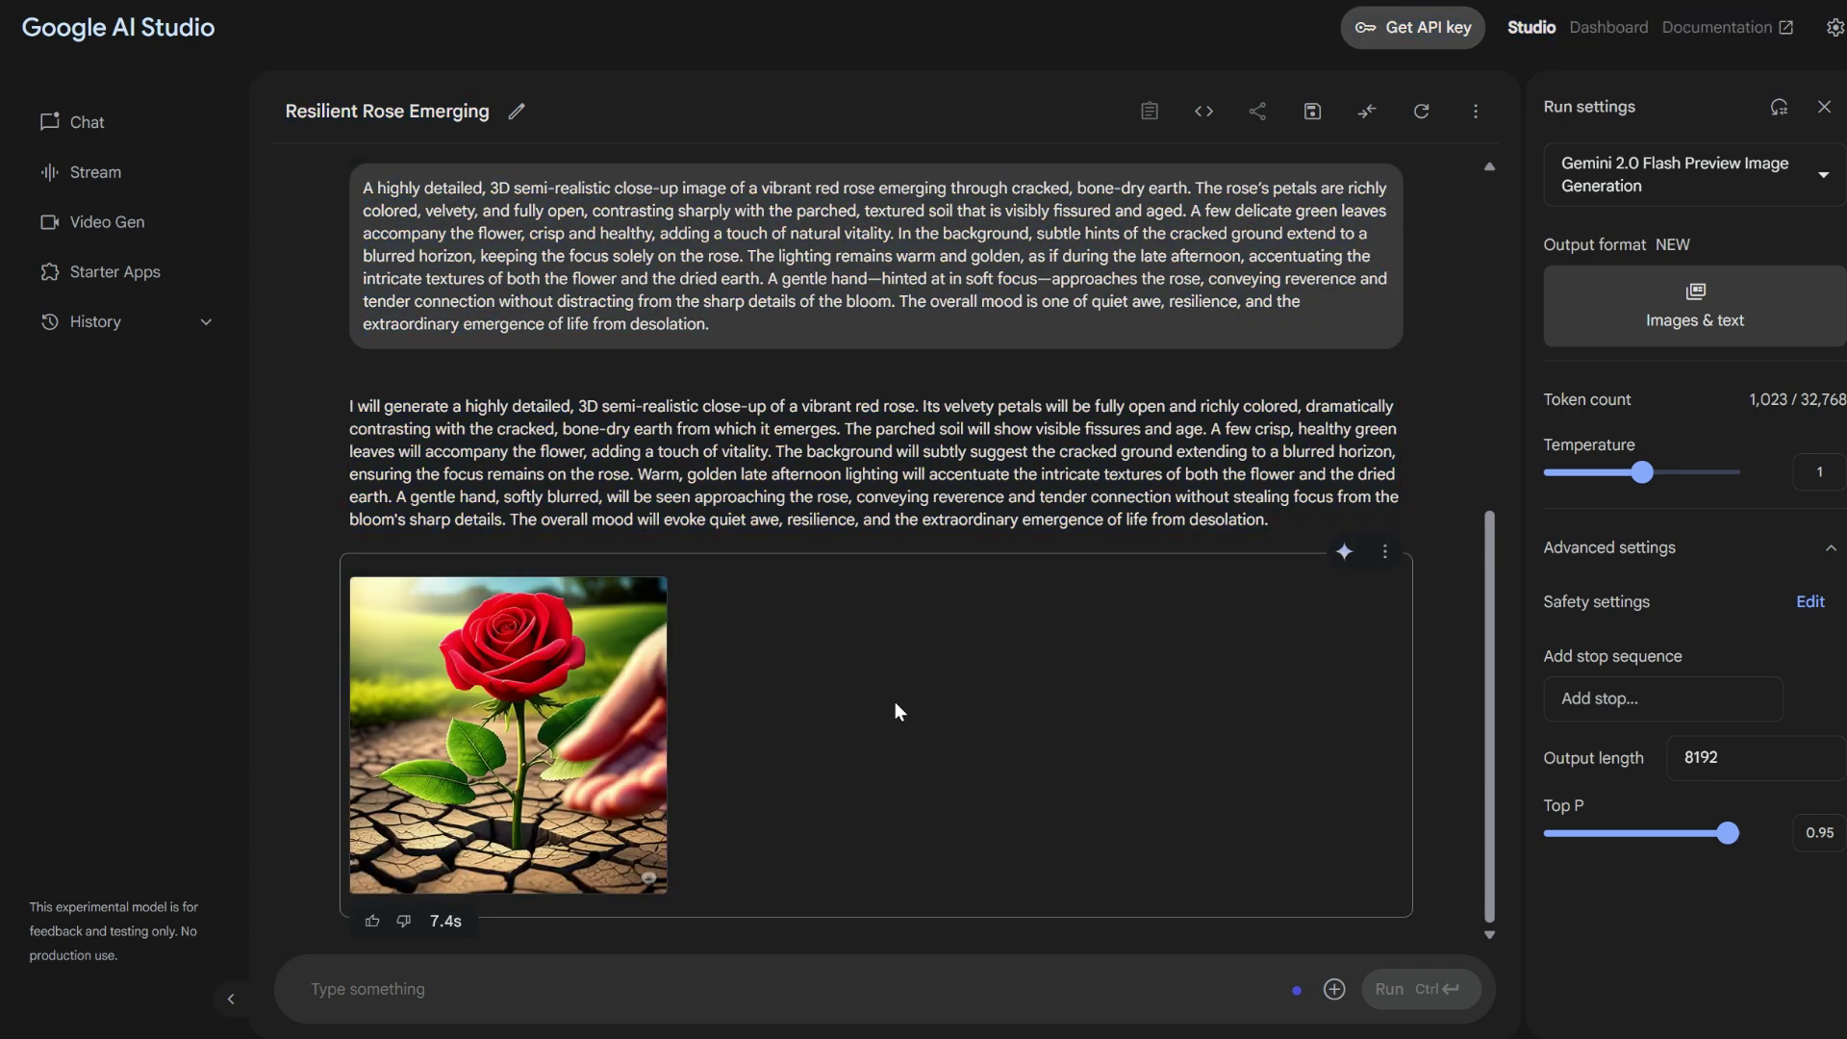
Generate an image of a single juicy burger with beef patty, cheddar, lettuce, tomatoes, pickles and caramelized onions on a white background, and view it enlarged
{"action": "left_click", "coordinate": [467, 994]}
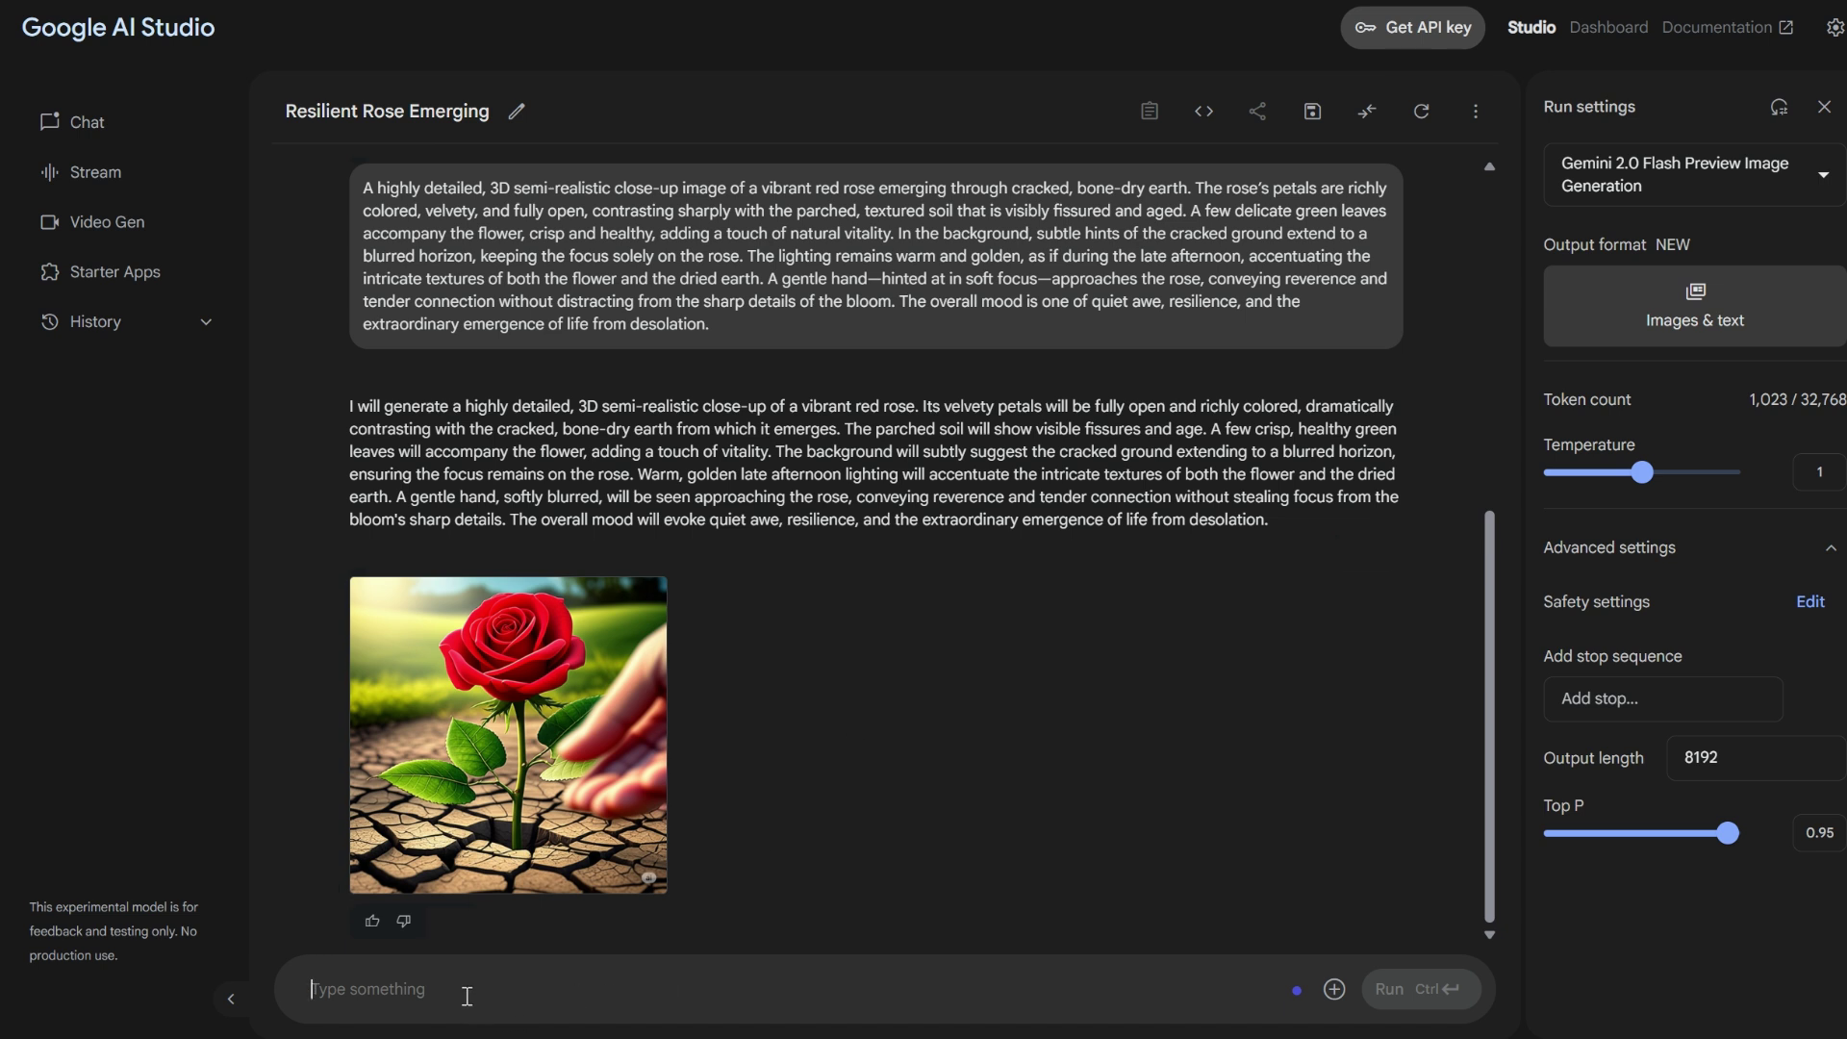
{"action": "type", "text": "A single, juicy and delicious burger on a clean white background. The burger has a thick, grilled beef patty, melted cheddar cheese, fresh lettuce, sliced tomatoes, pickles, and caramelized onions, all stacked inside a golden, slightly flattened bun. The ingredients look fresh and vibrant, with a glossy, mouthwatering appearance. The burger should look wide, rich, and visually satisfying."}
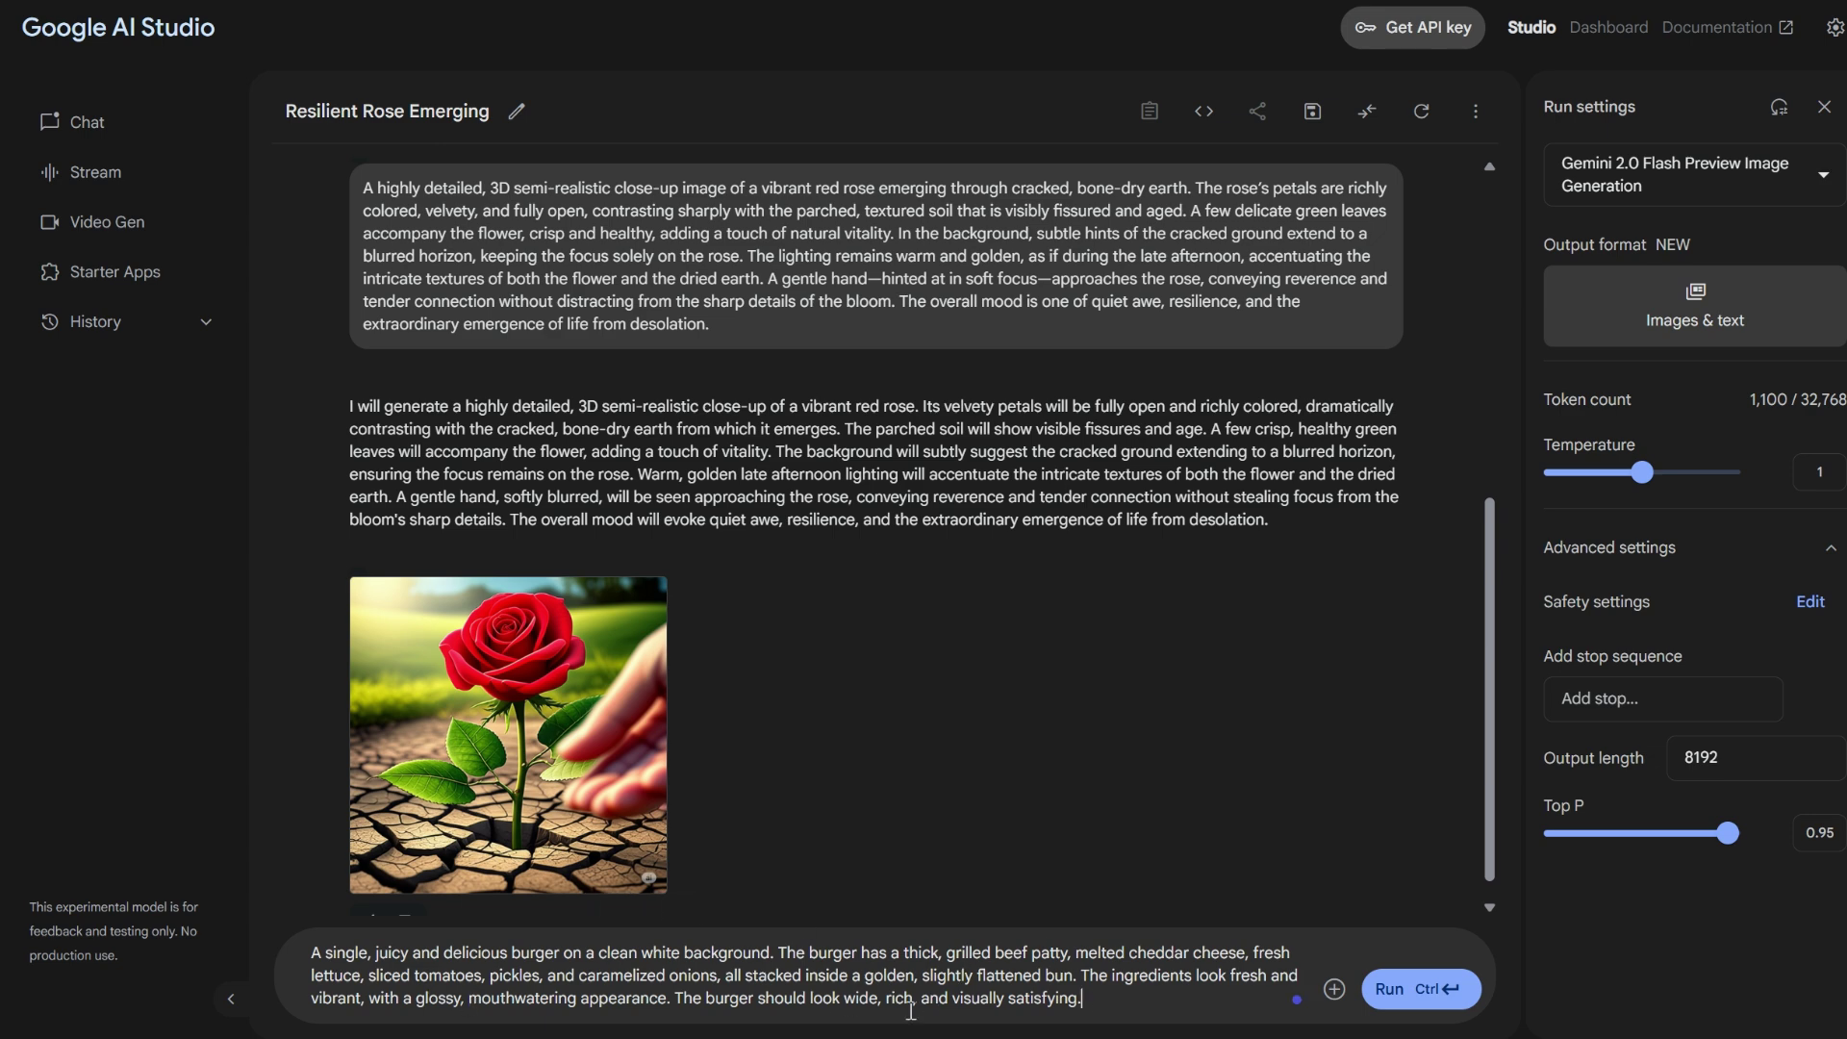
{"action": "left_click", "coordinate": [1398, 996]}
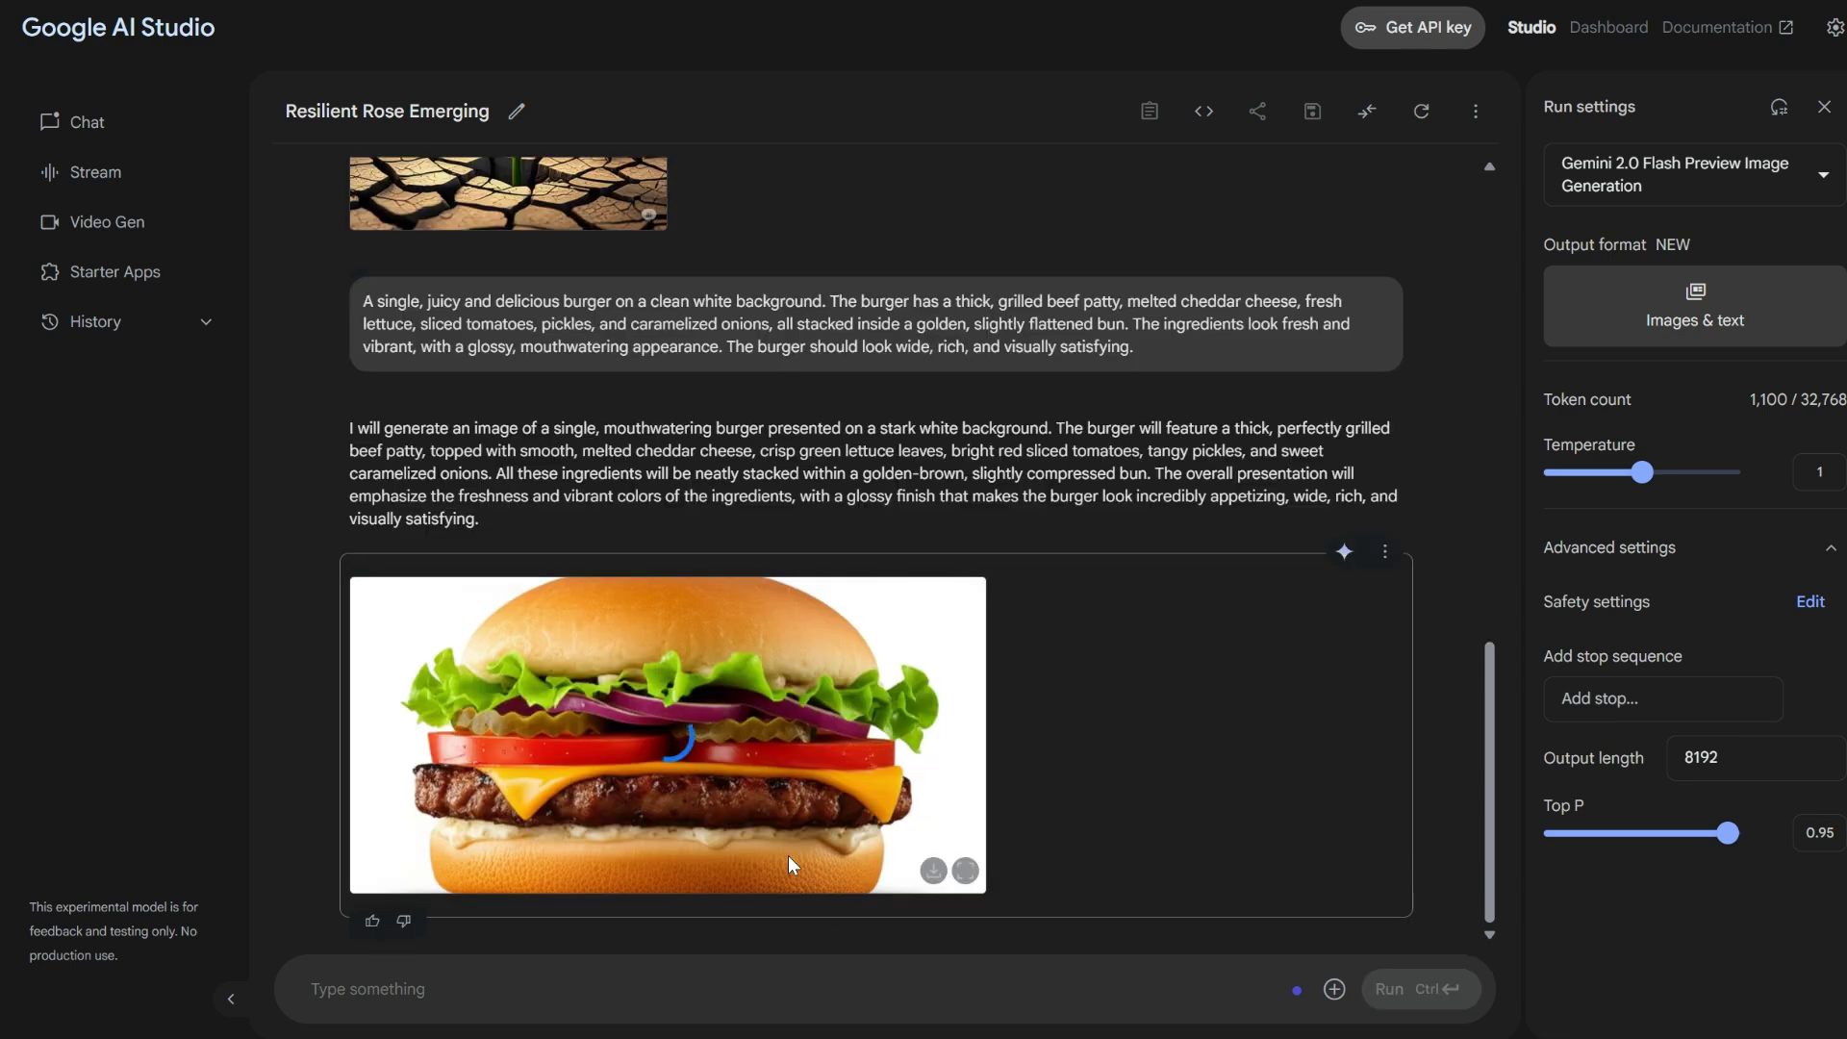
{"action": "left_click", "coordinate": [570, 716]}
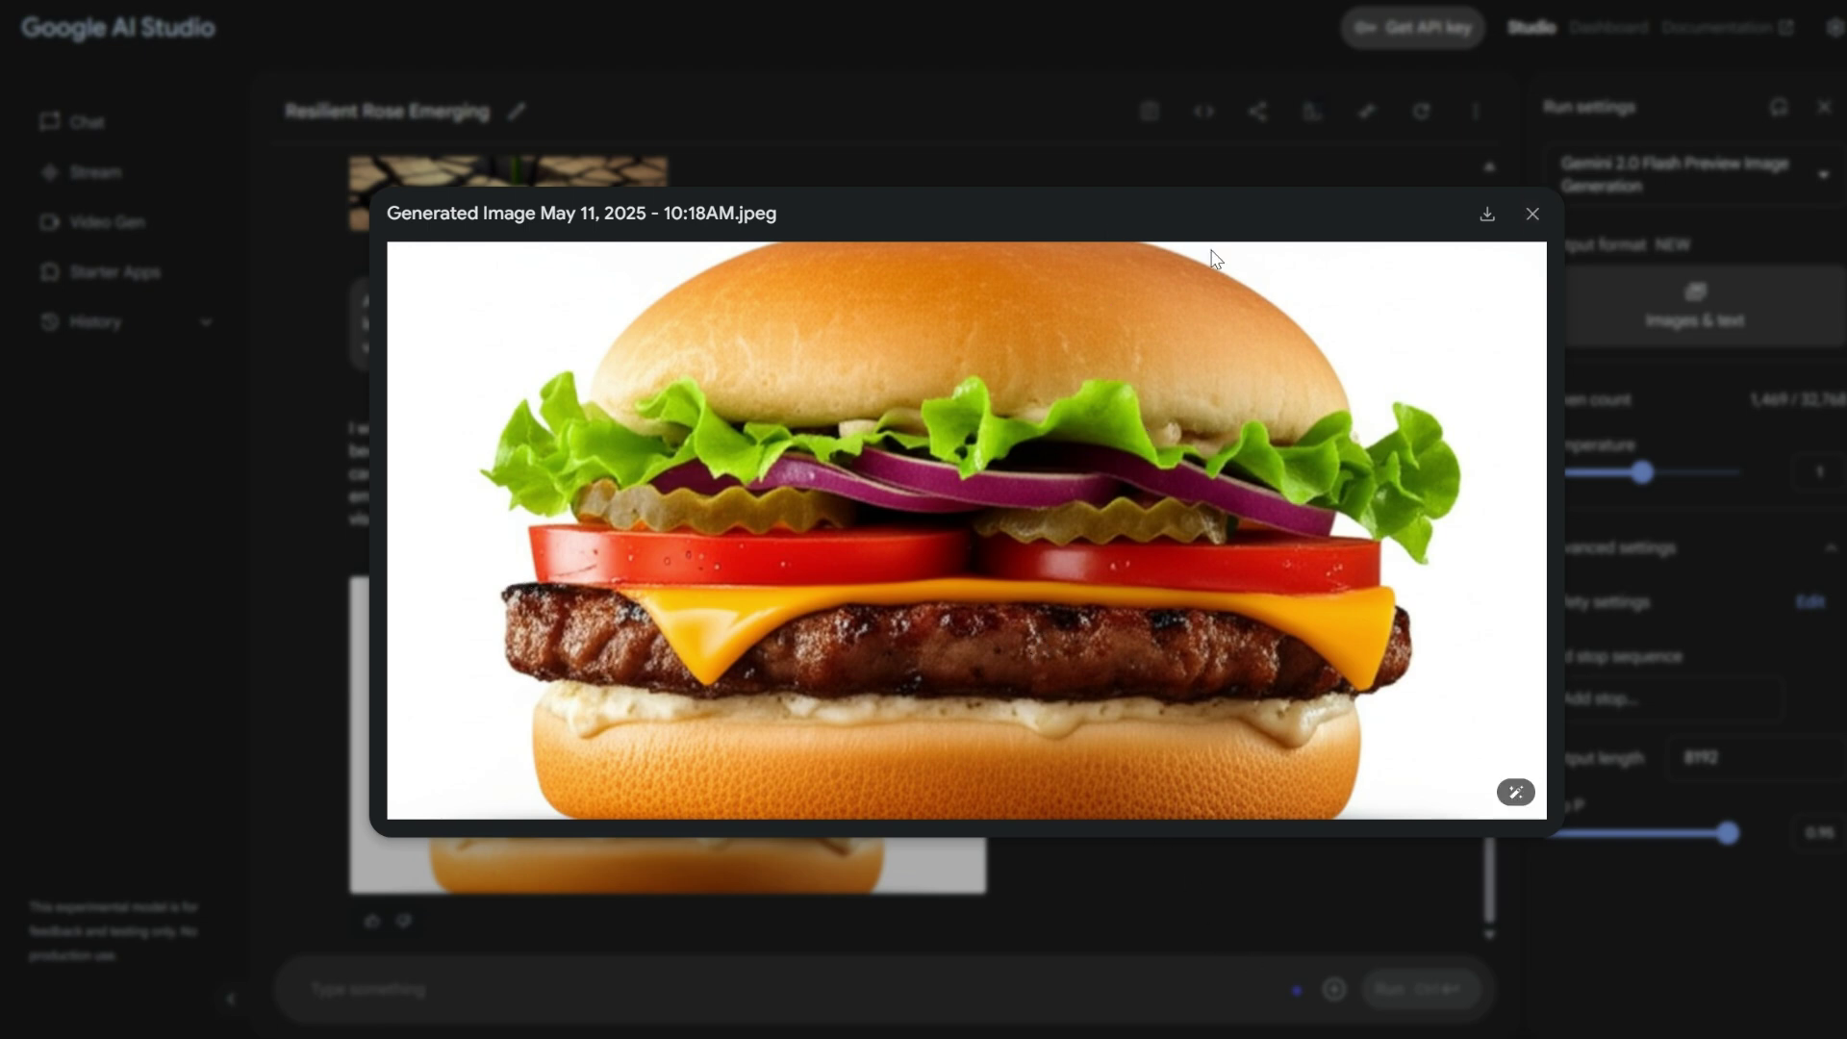
{"action": "left_click", "coordinate": [1533, 213]}
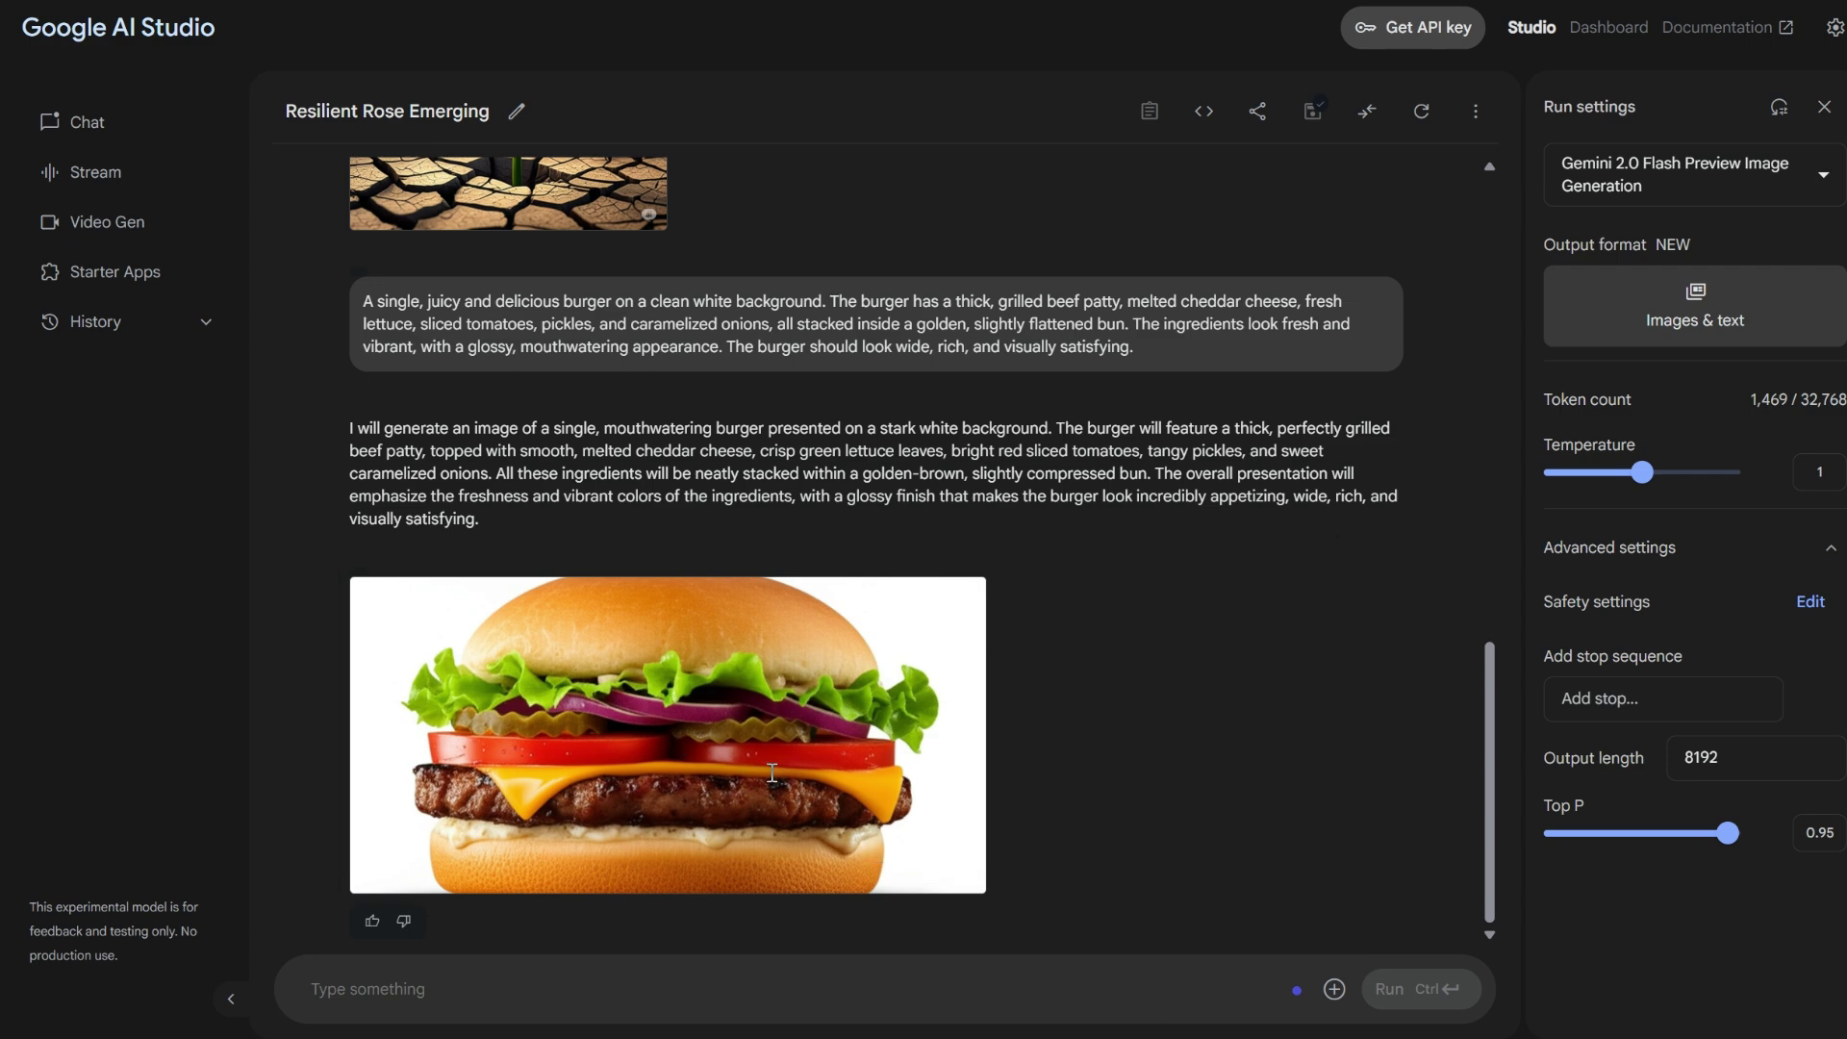
Generate a 24k Ultra UHD image of pink velvet roses in a slender glass vase beside steaming coffee on a black crystal table, and inspect it enlarged
{"action": "left_click", "coordinate": [495, 989]}
{"action": "type", "text": "A branch of velvet roses (with two bright pink flowers and a bud, two small long green leaves) in a tall, slender glass vase, a cup of coffee (emitting white smoke) on a glossy black crystal table, all on a black background. Very detailed, sharp, high quality 24k Ultra UHD image"}
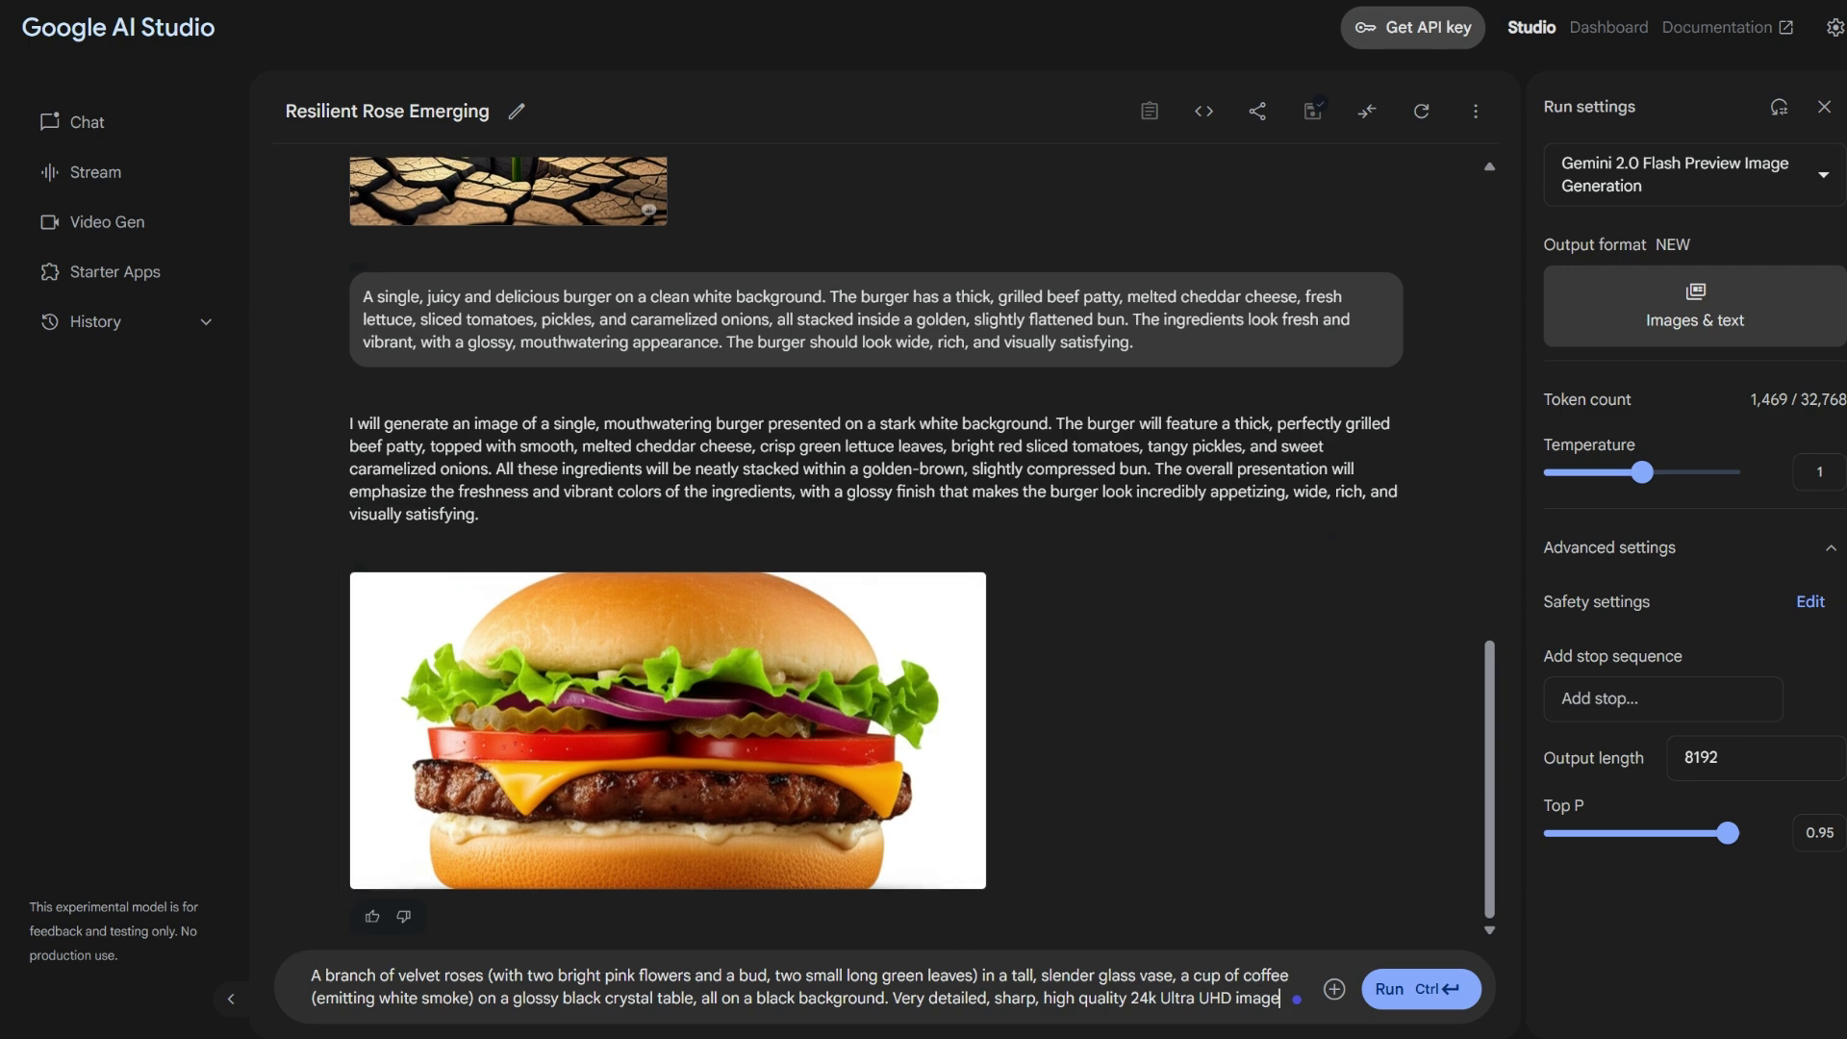
{"action": "left_click", "coordinate": [1393, 991]}
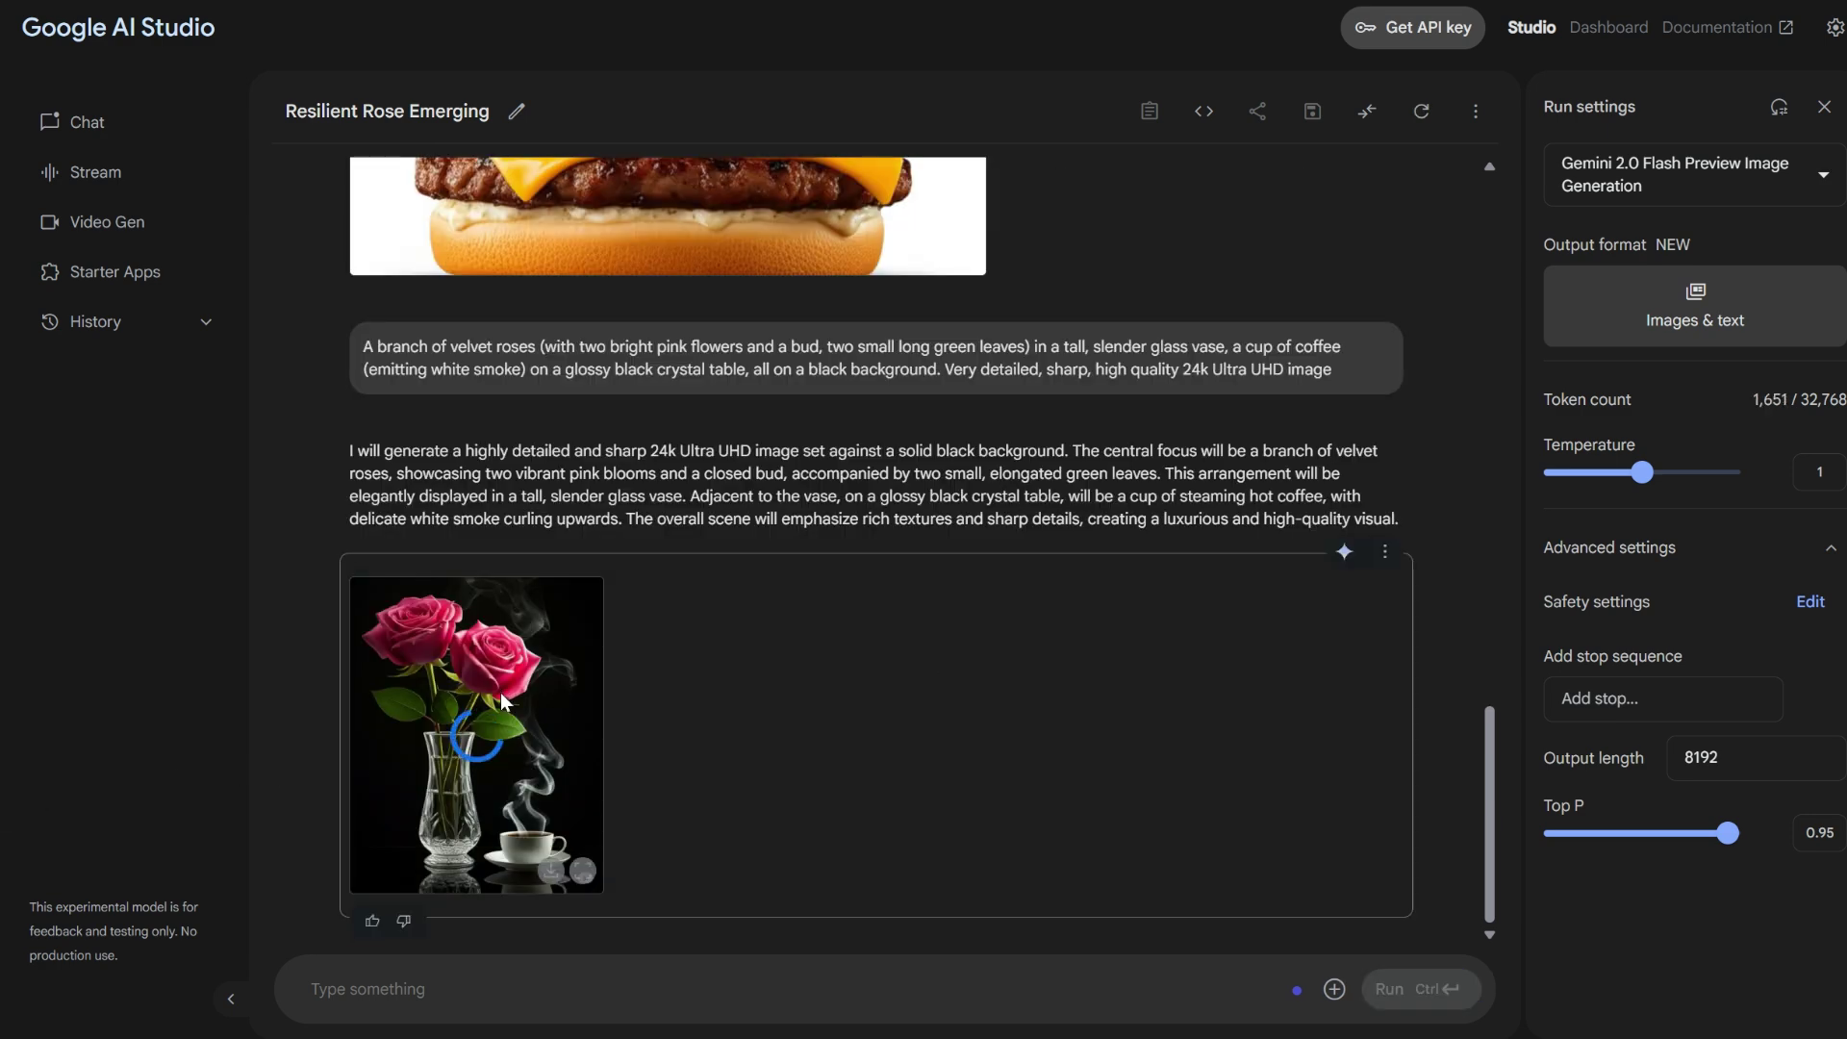
{"action": "left_click", "coordinate": [501, 704]}
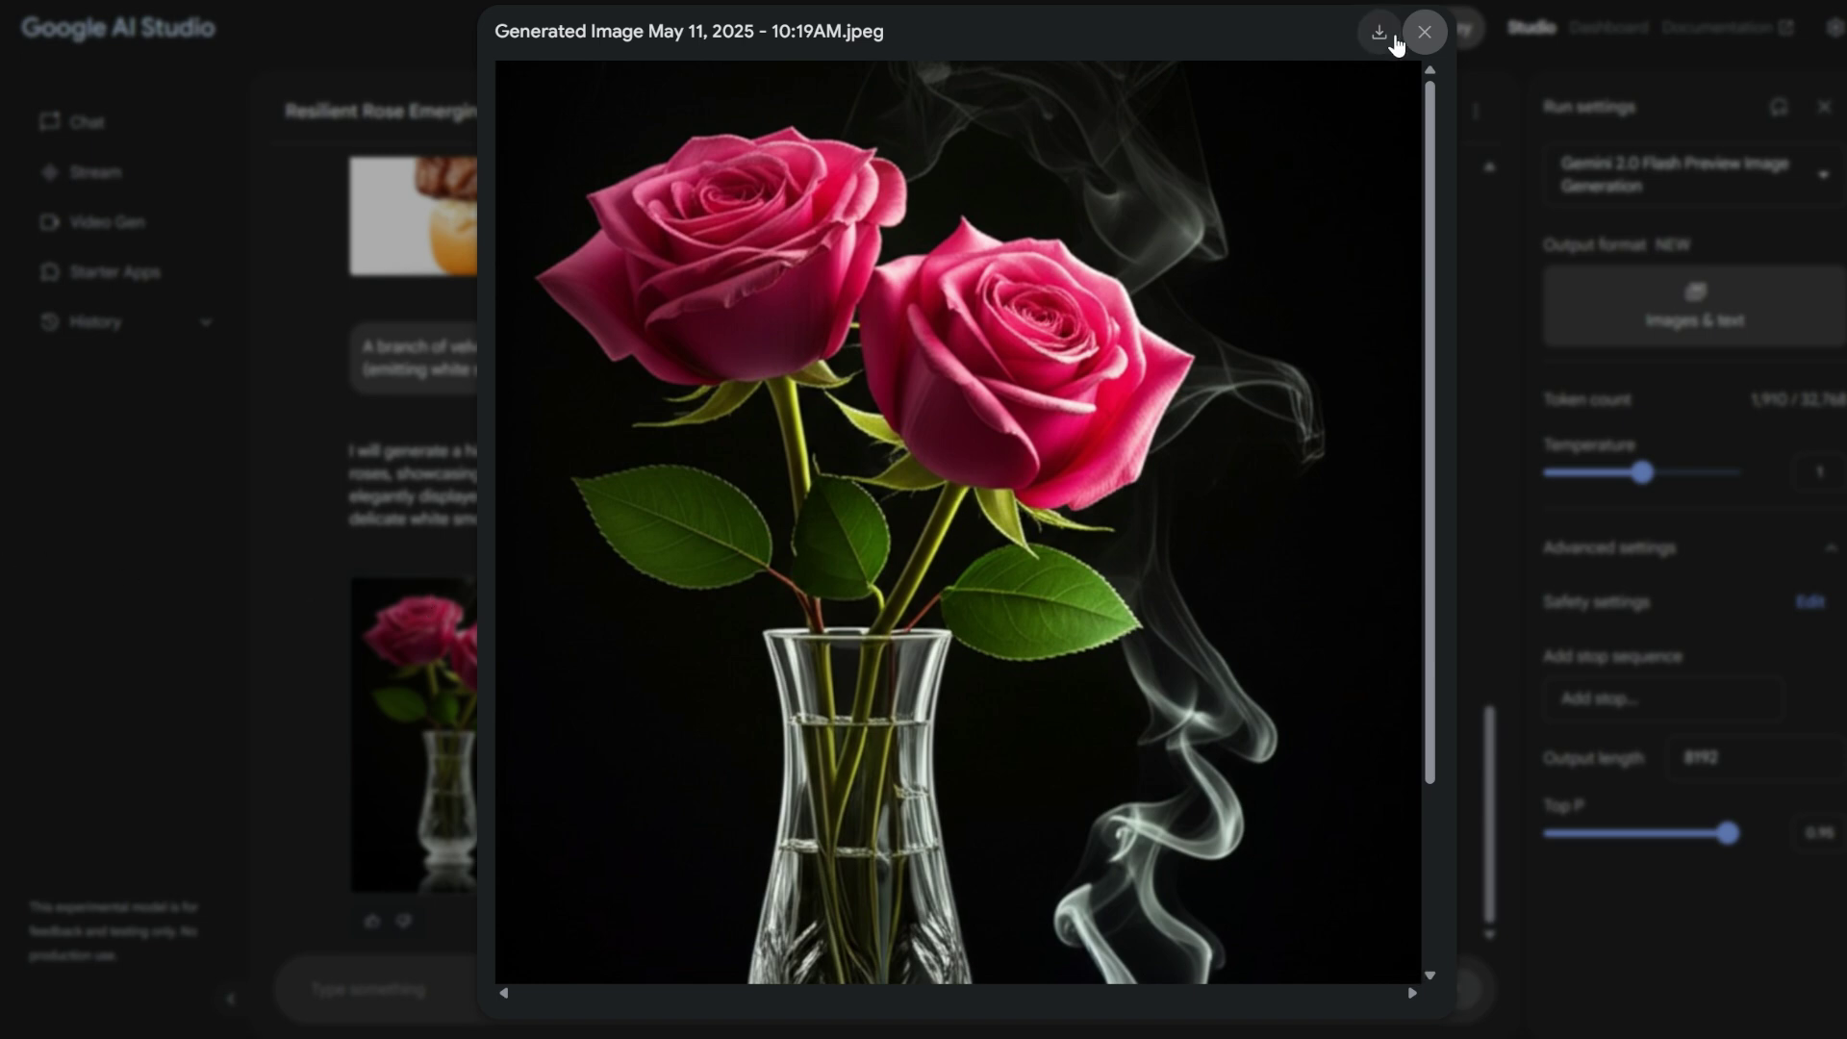
{"action": "scroll", "coordinate": [885, 453], "scroll_direction": "down", "scroll_amount": 3}
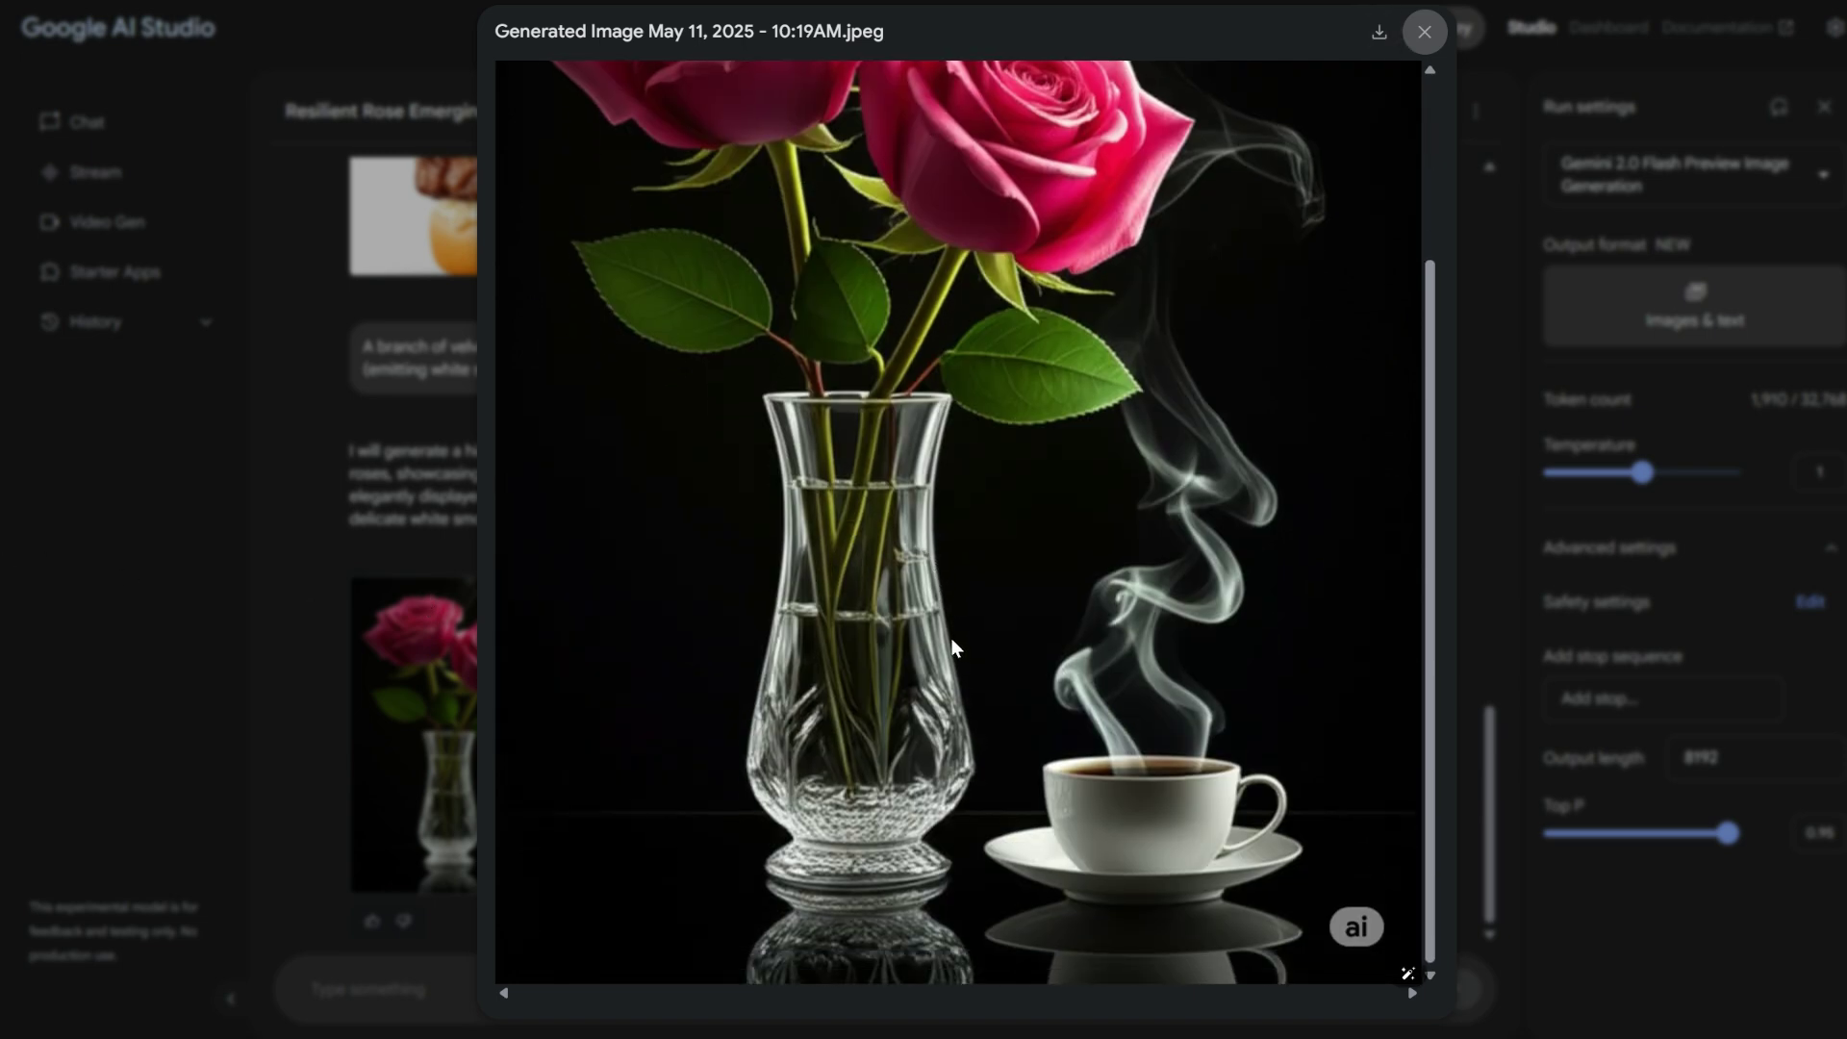
{"action": "scroll", "coordinate": [951, 638], "scroll_direction": "up", "scroll_amount": 3}
{"action": "scroll", "coordinate": [938, 629], "scroll_direction": "down", "scroll_amount": 2}
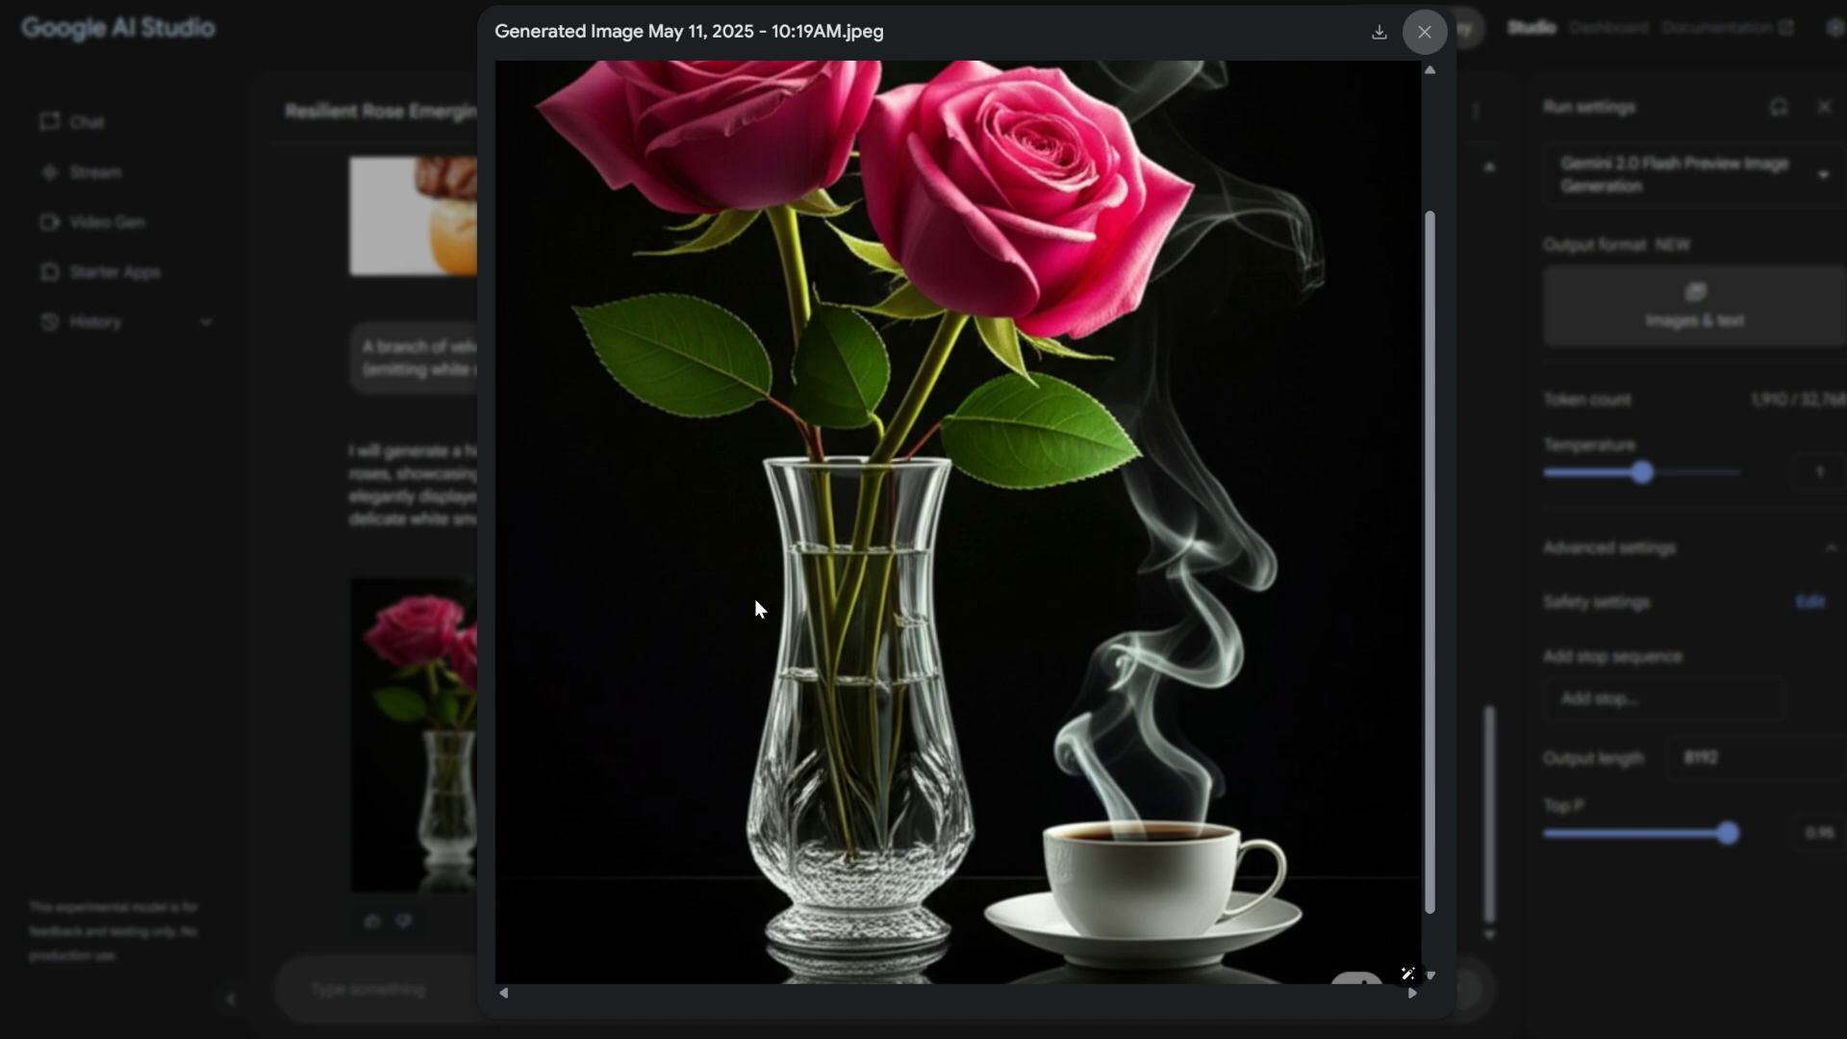
{"action": "left_click", "coordinate": [1425, 32]}
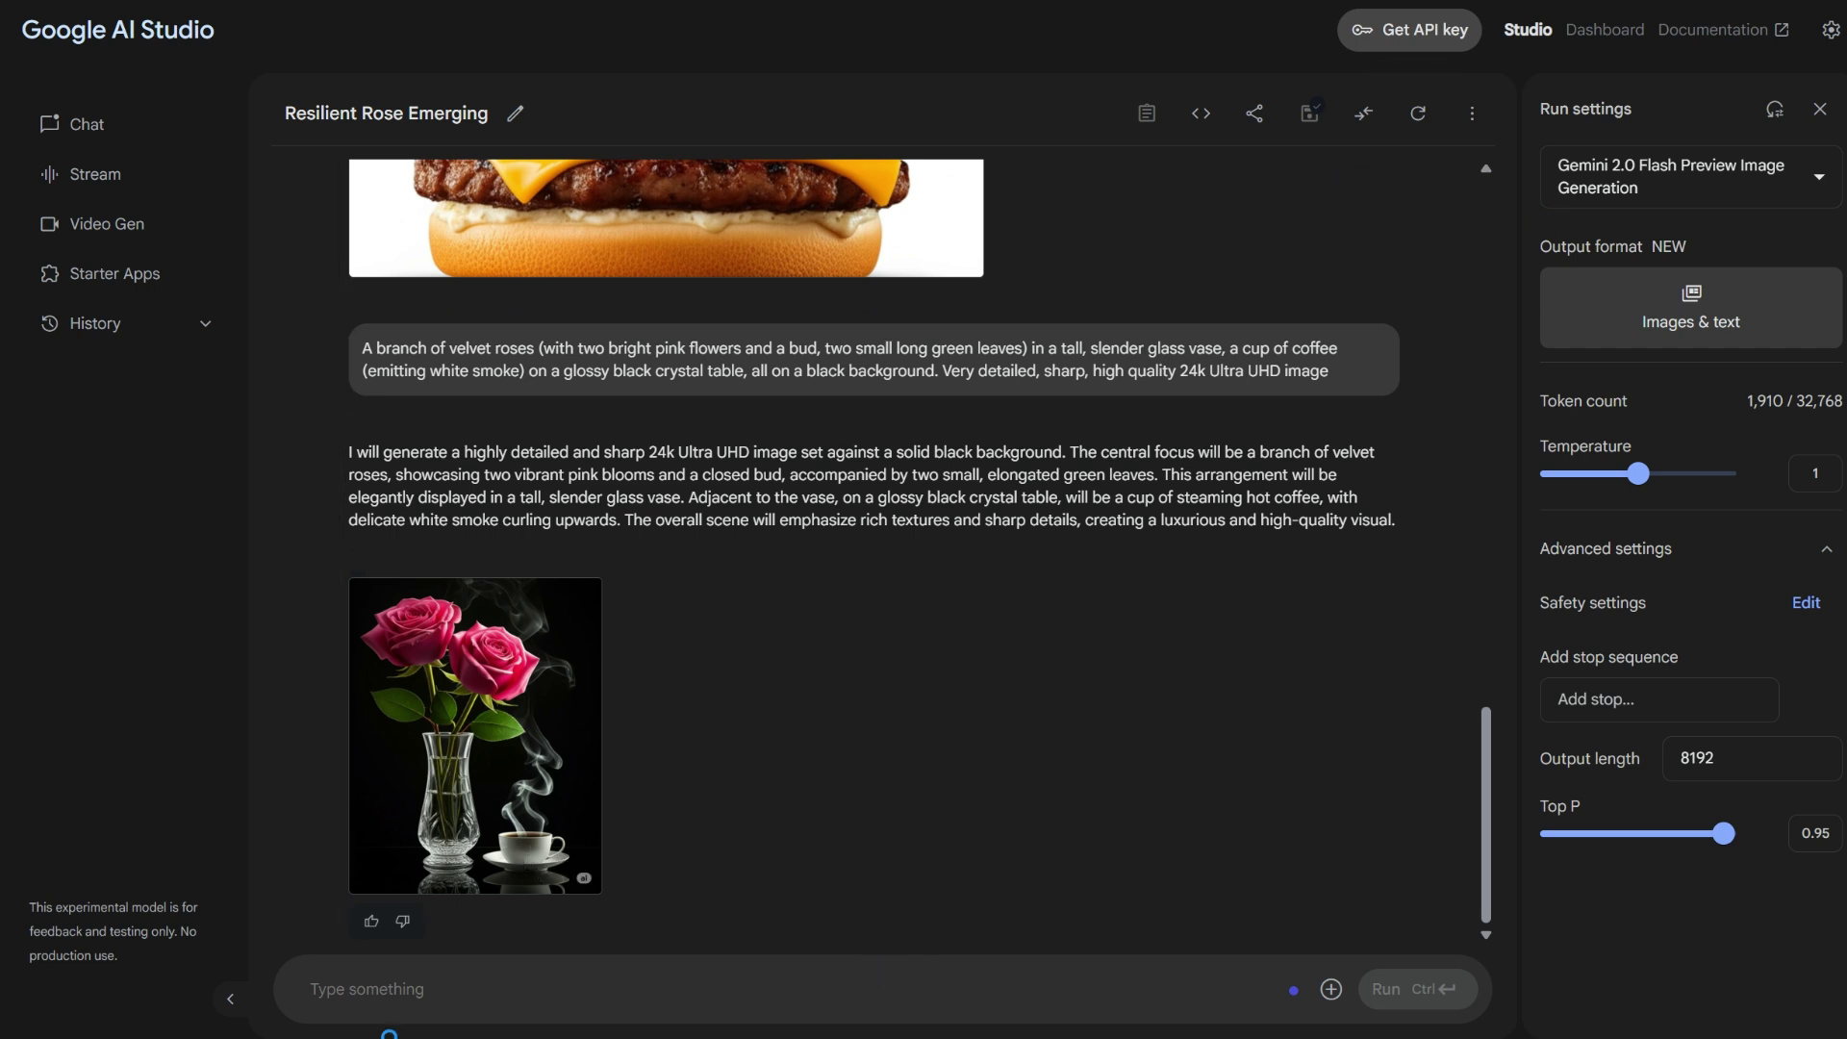
Generate an image of green juice on a rustic wooden table amid raw ingredients, with light green "Health and winless" text in its top right corner
{"action": "left_click", "coordinate": [384, 994]}
{"action": "type", "text": "A rustic wooden table with a tall glass of fresh green juice, made from ingredients like kale, spinach, cucumber, apple, and lemon. Surround the glass with the raw ingredients to emphasize freshness and health. Soft natural light filters through a nearby window, creating a clean, vibrant, and natural atmosphere. Include the text \"Health and winless\" in a modern light green font positioned in the top right corner. The image should feel energizing, healthy, and inviting."}
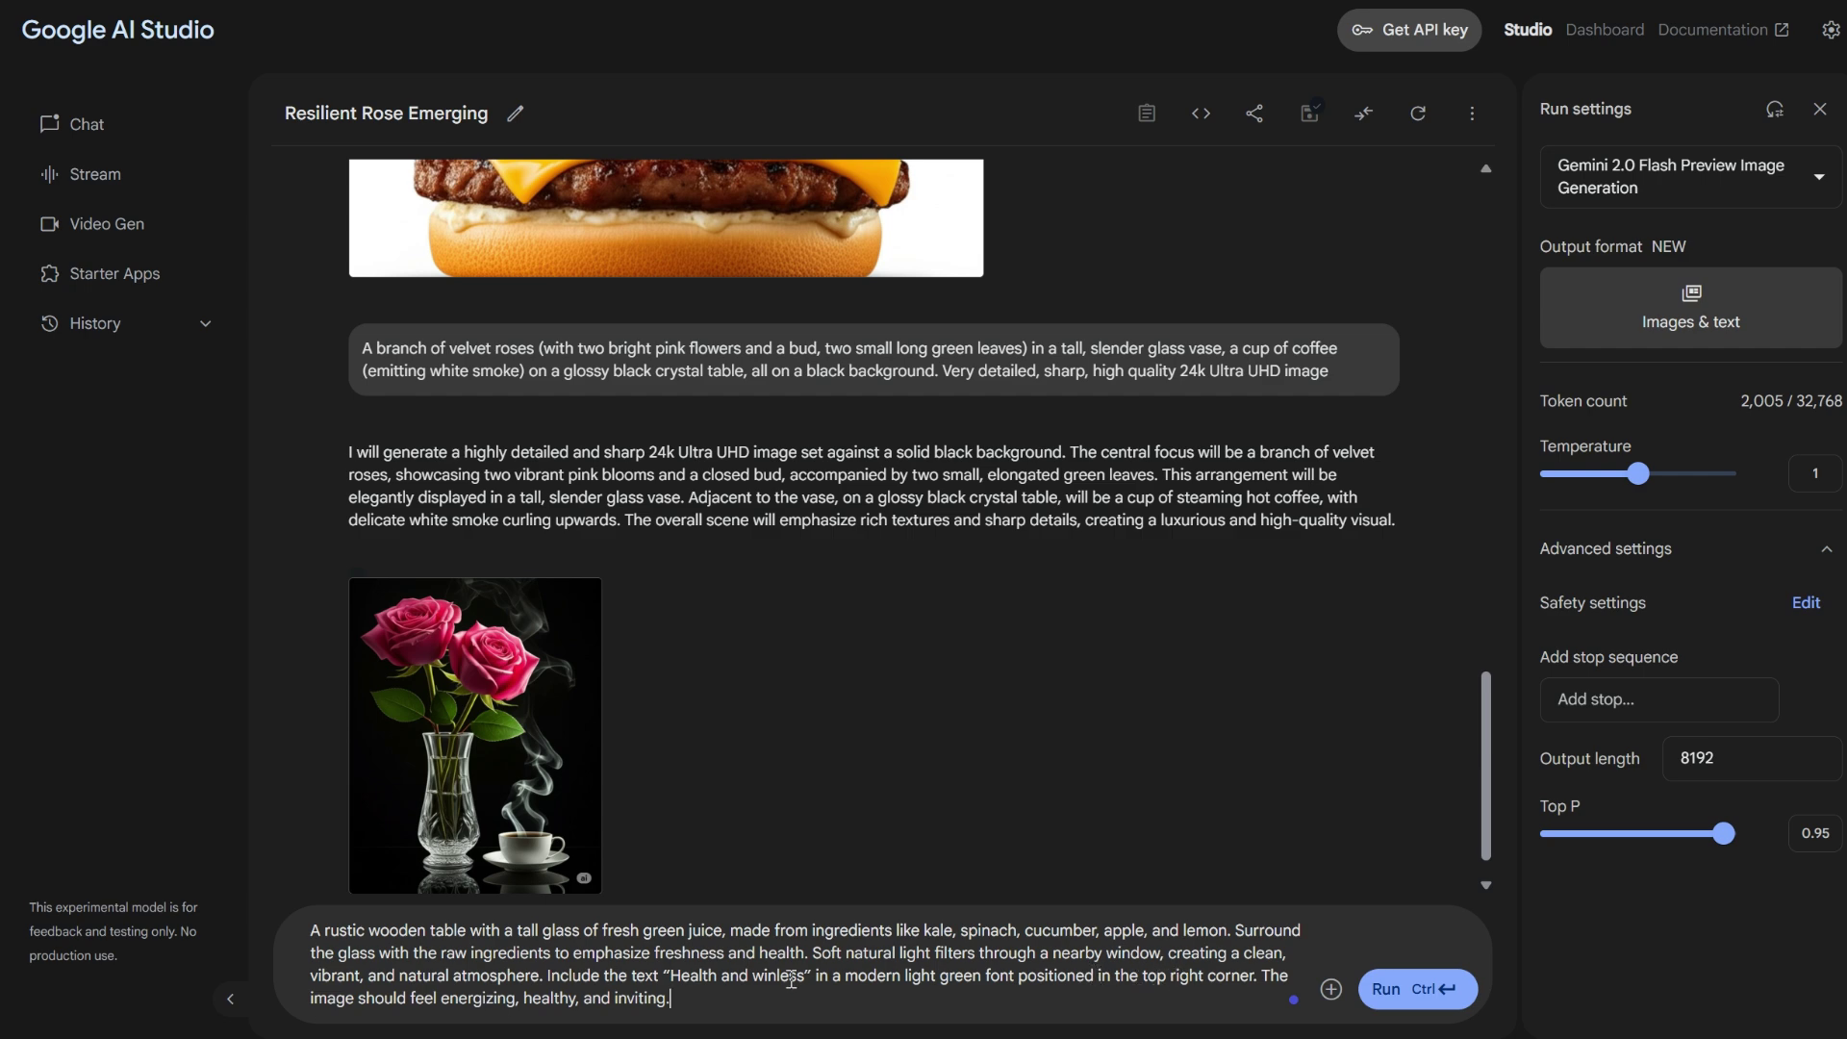
{"action": "left_click", "coordinate": [1388, 997]}
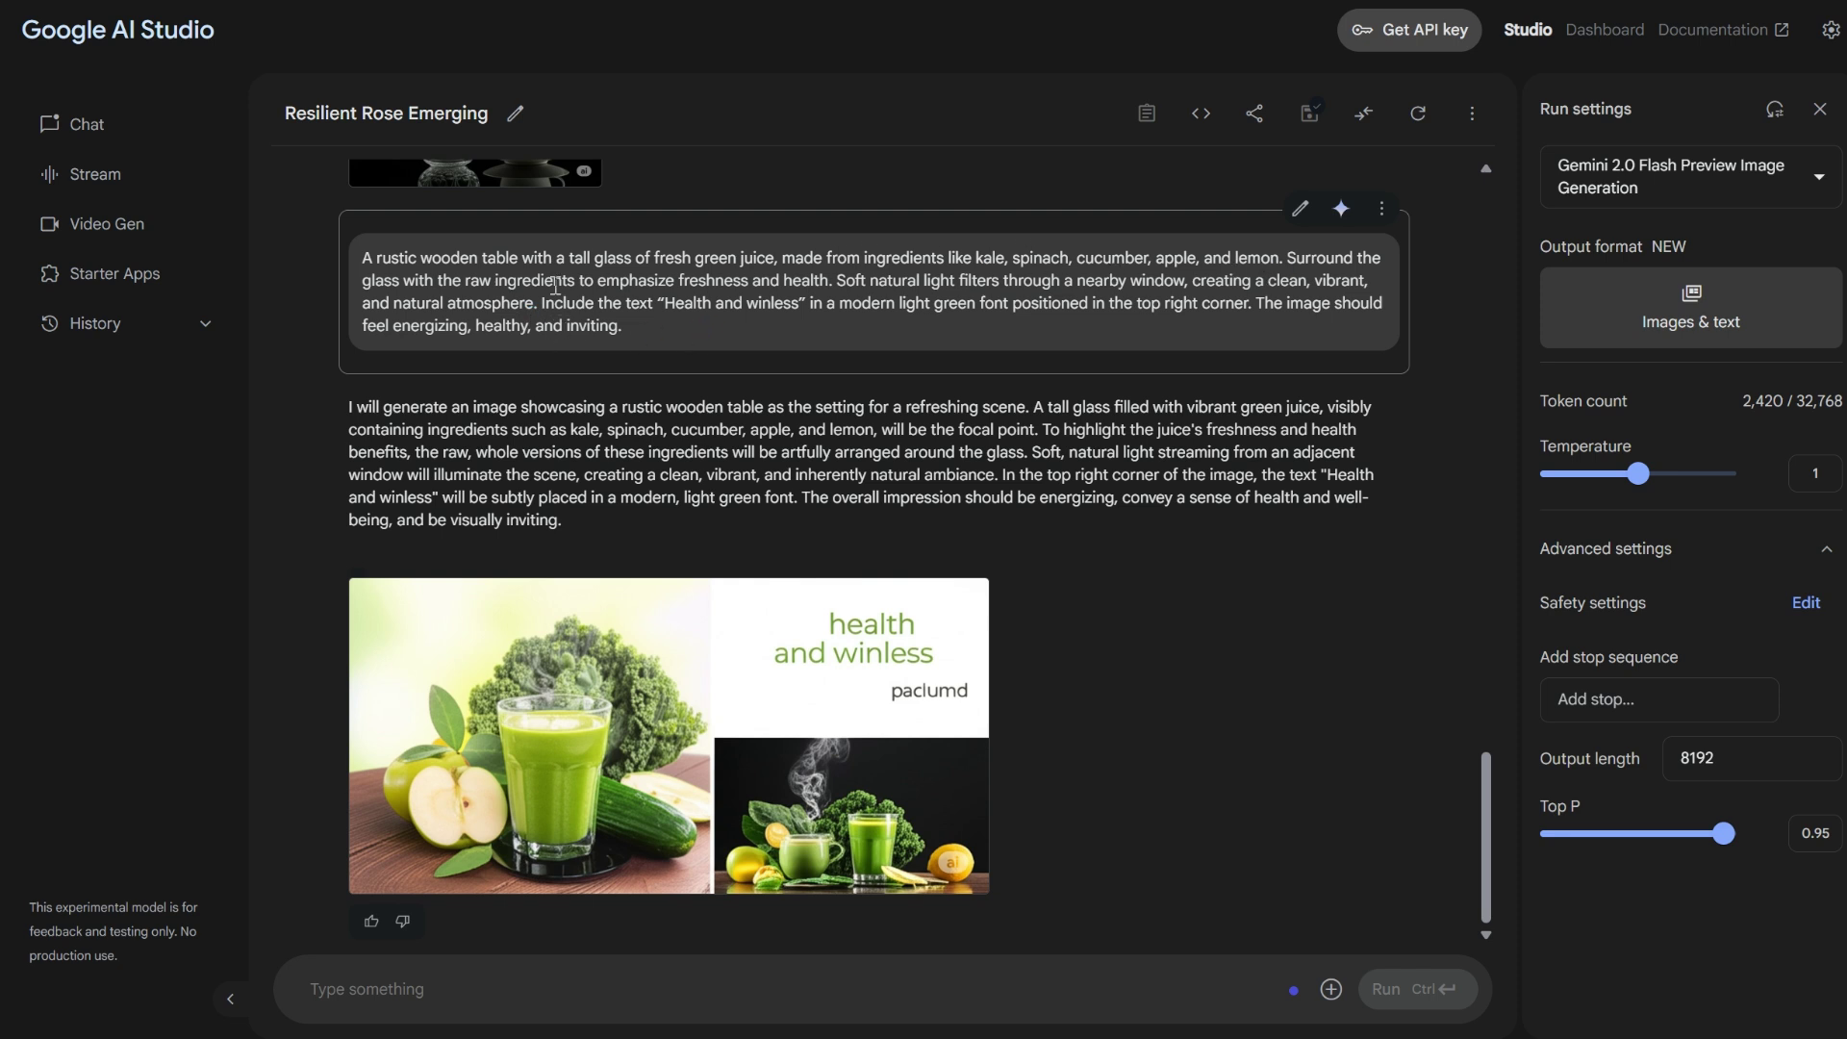
Ask the model to remove the word "Paclumd" from the generated green juice image
{"action": "left_click", "coordinate": [425, 989]}
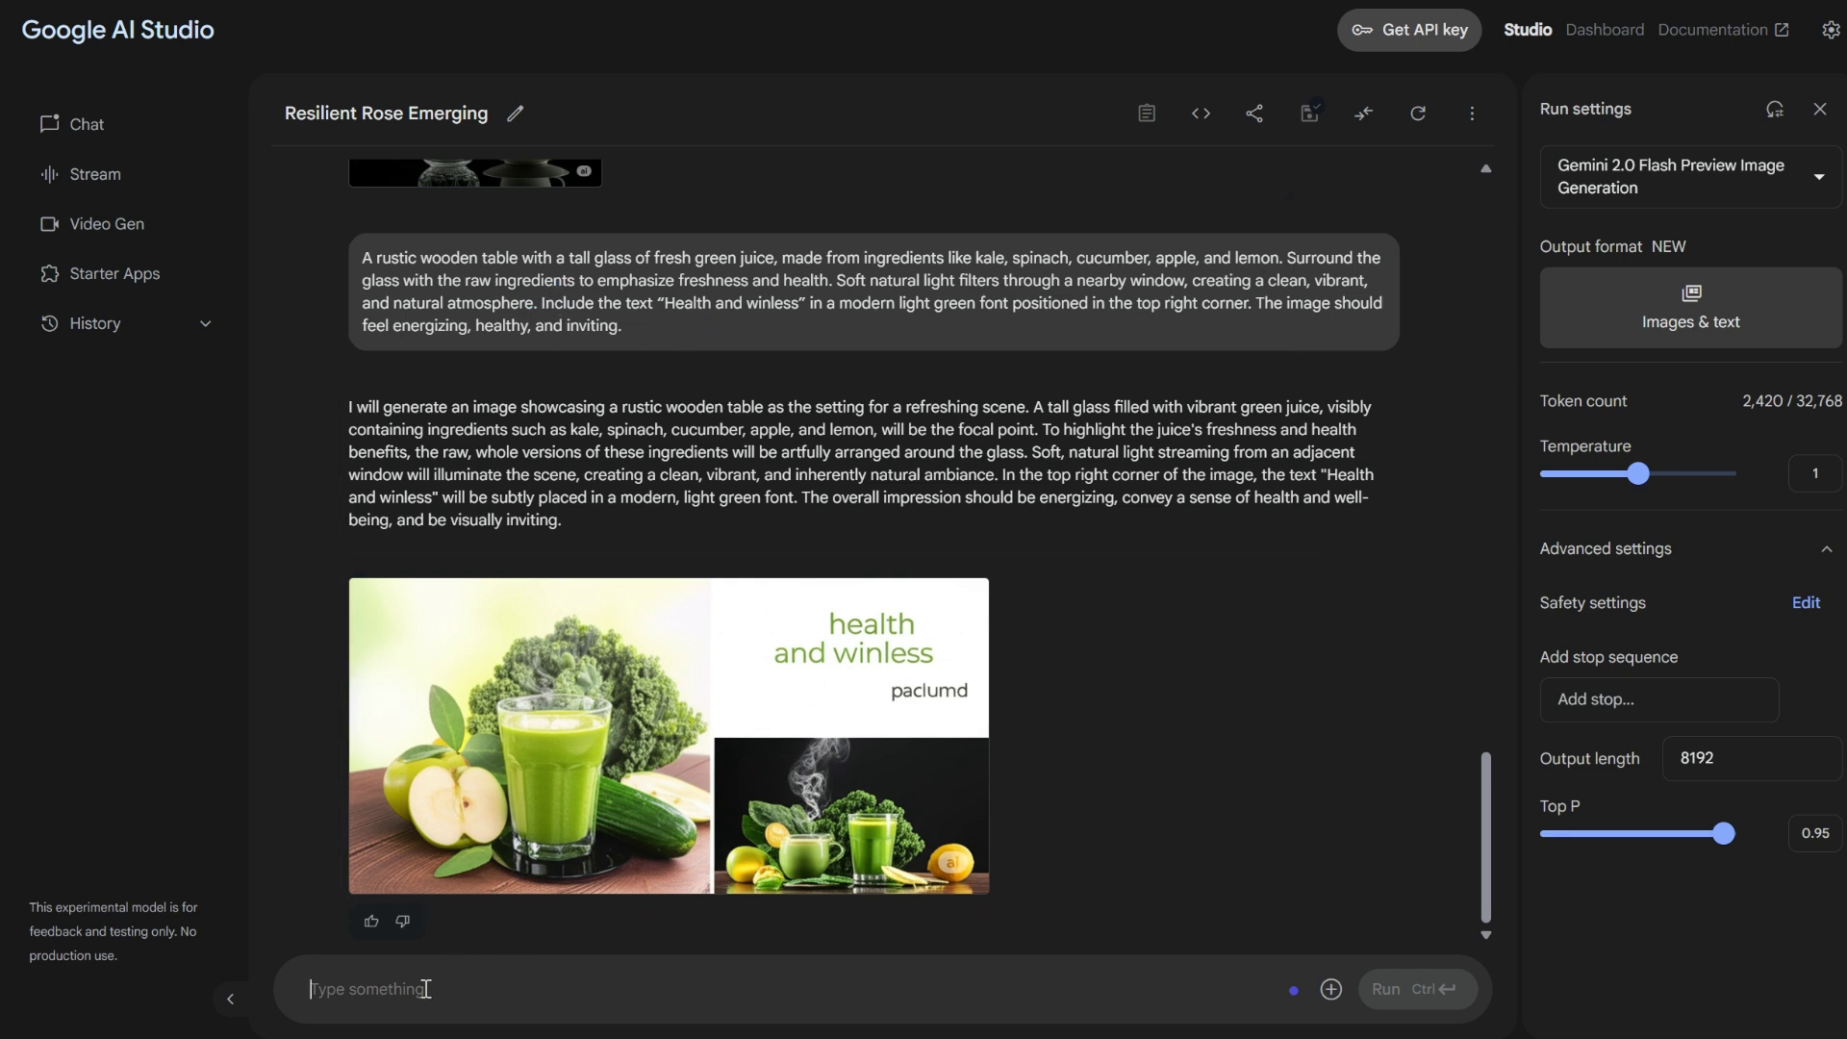
{"action": "type", "text": "Remove"}
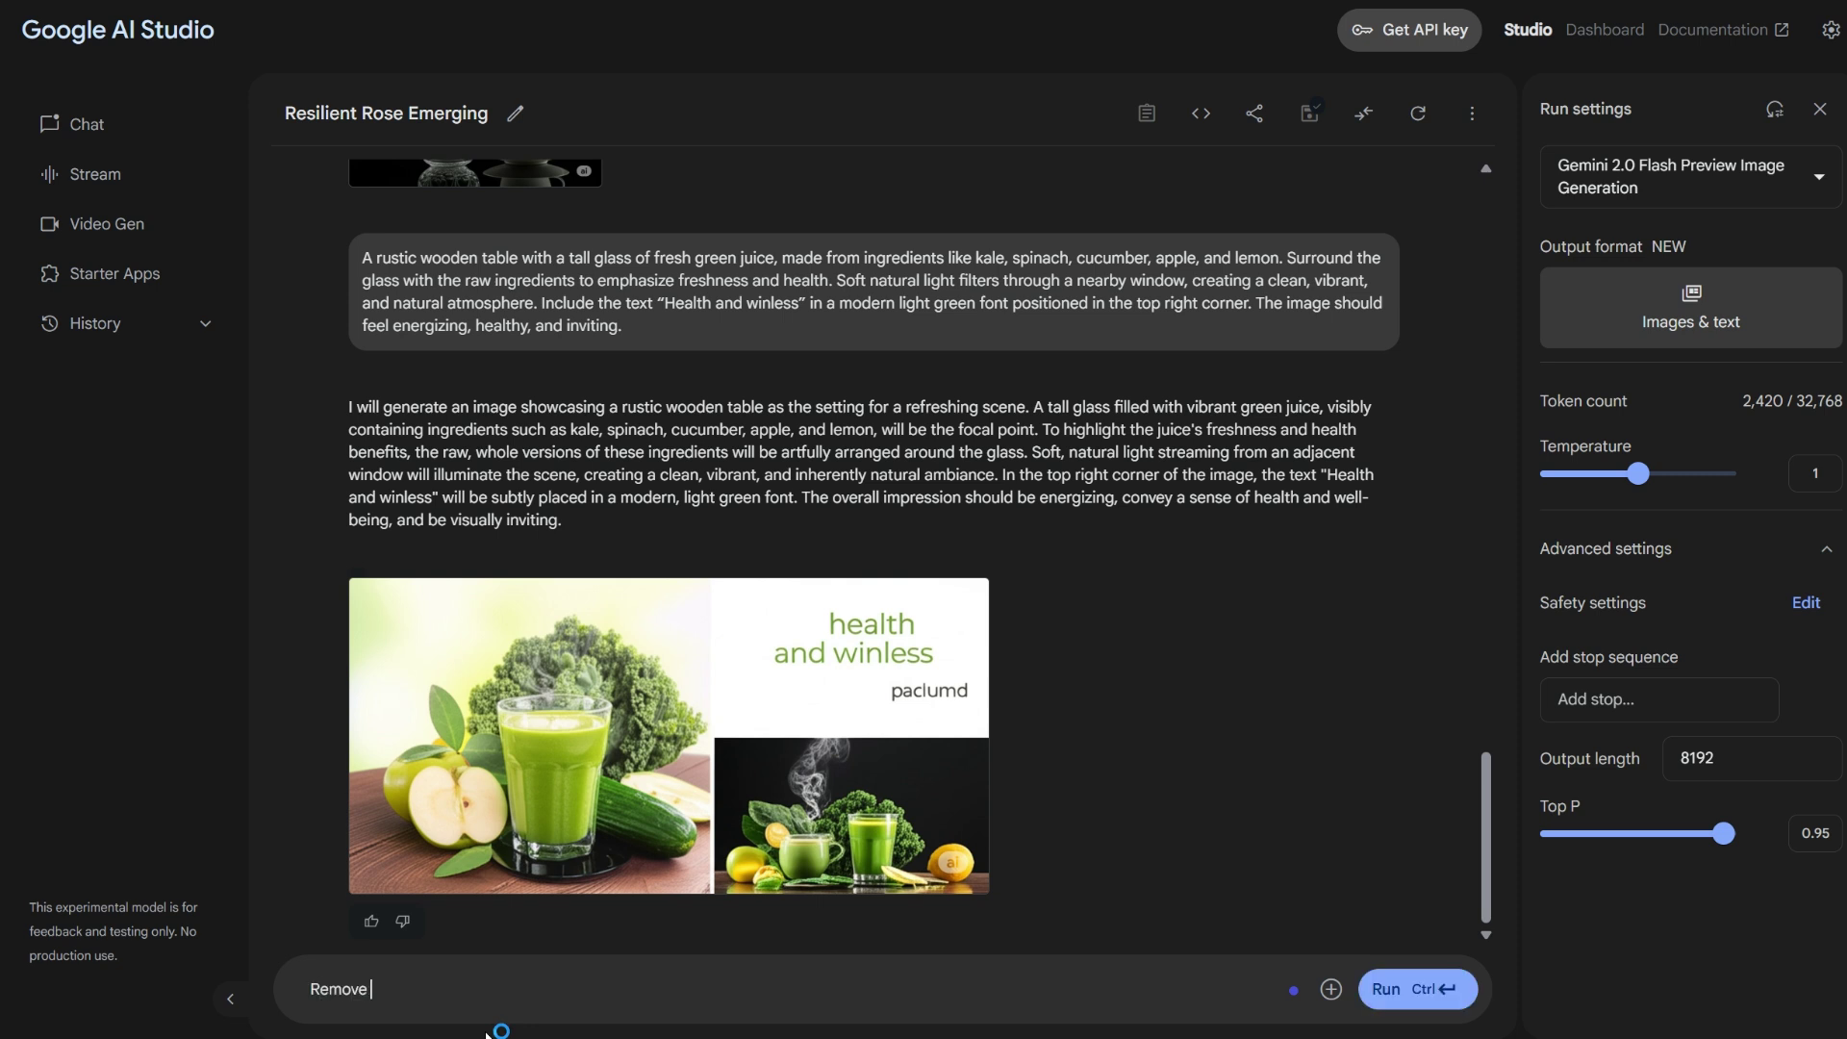
{"action": "type", "text": " the word \"Paclumd"}
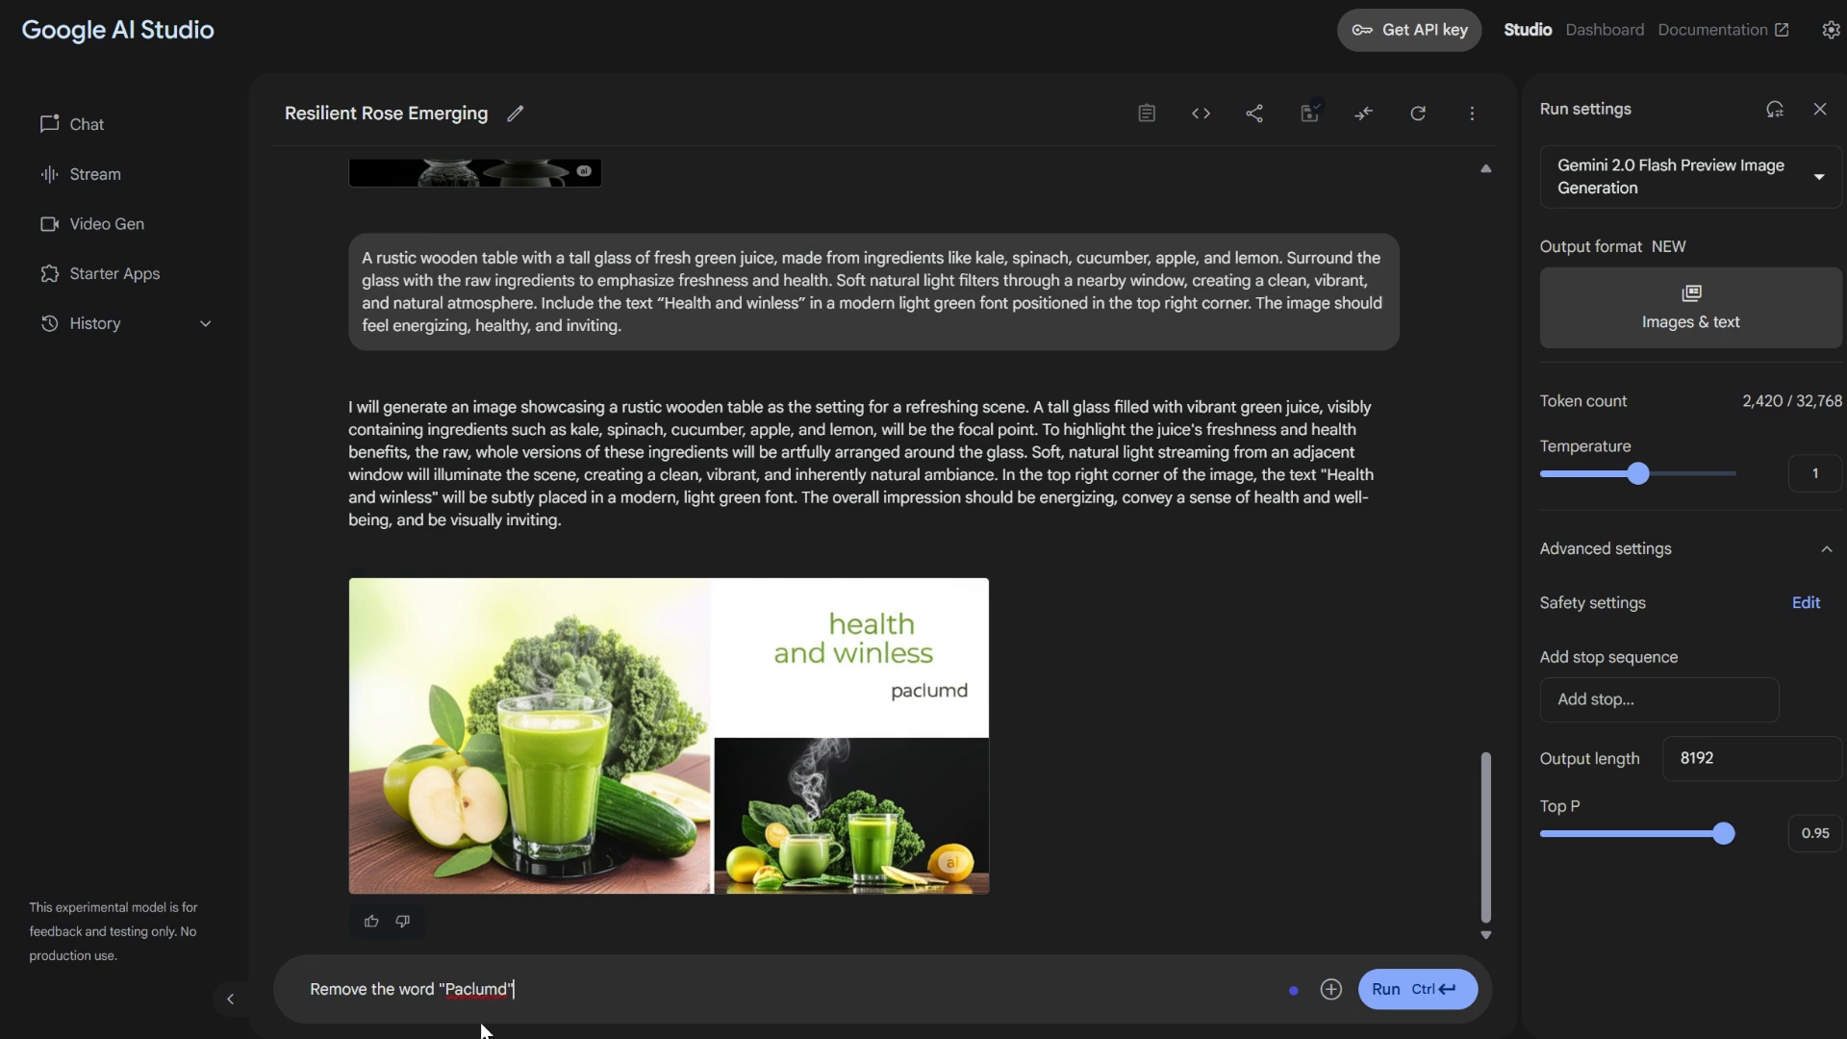
{"action": "left_click", "coordinate": [1376, 993]}
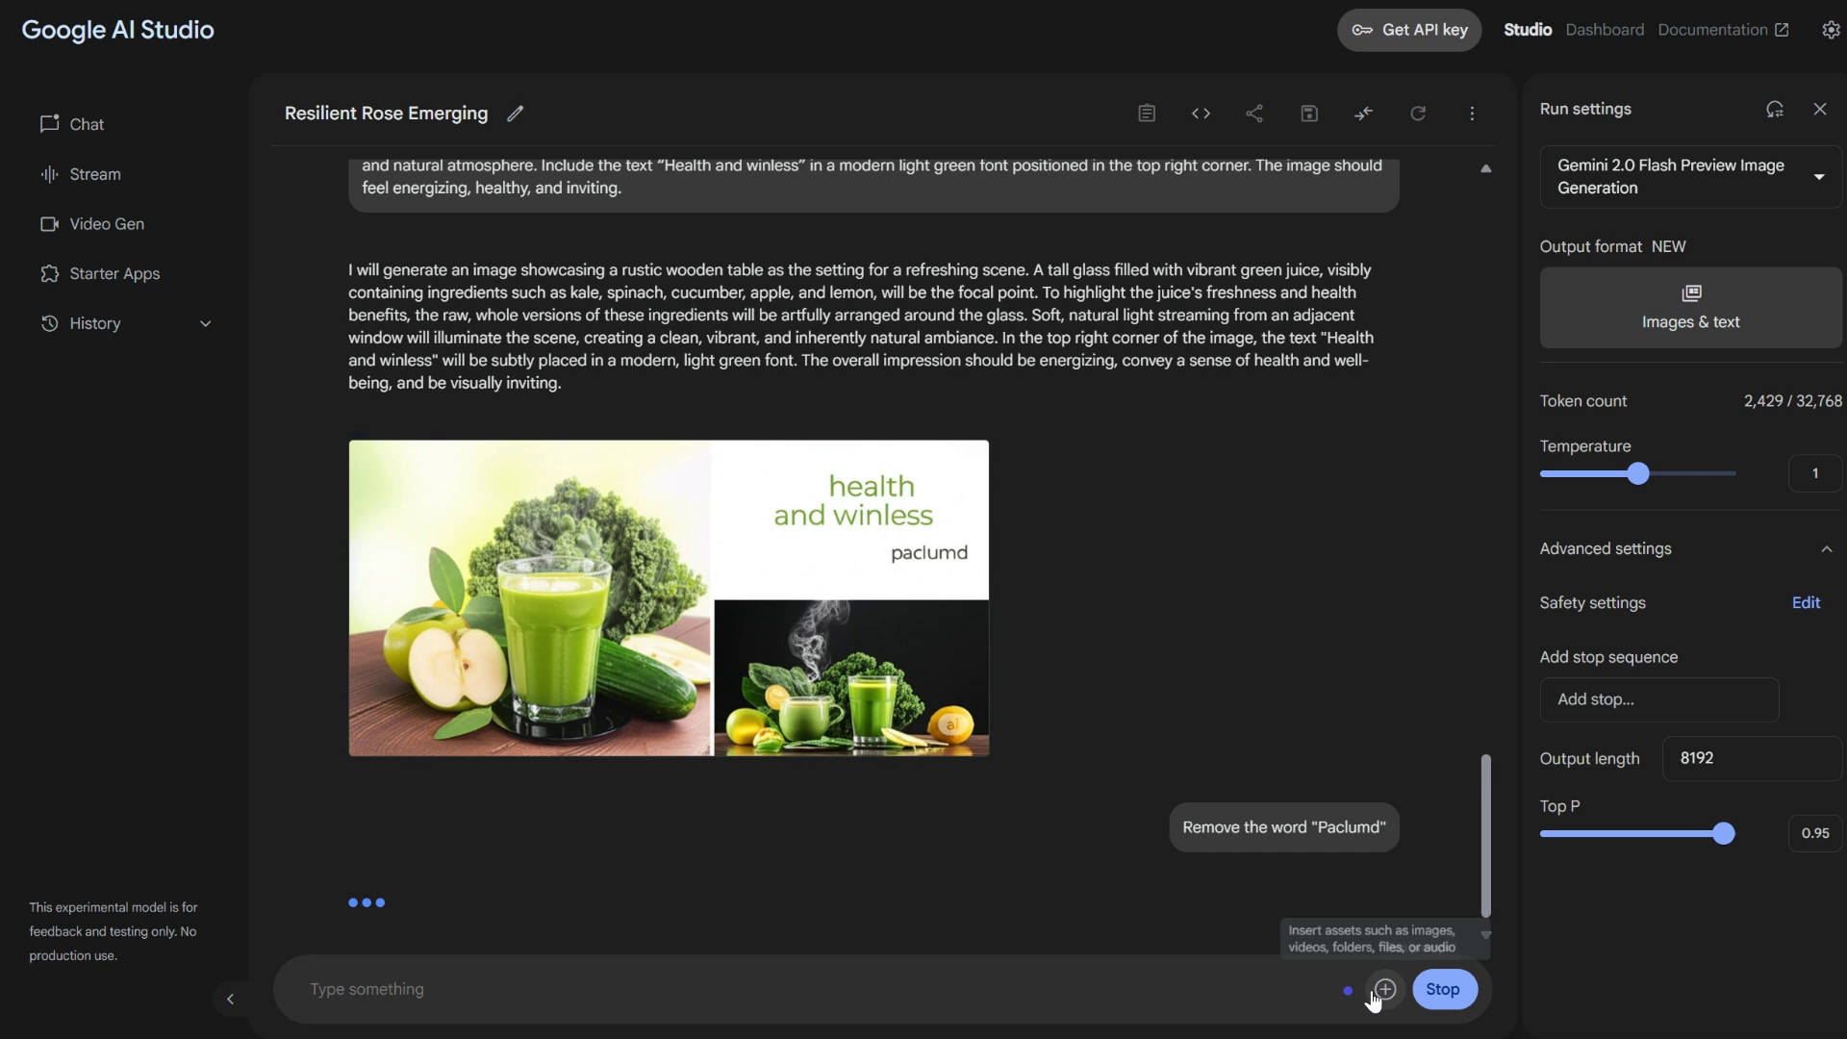